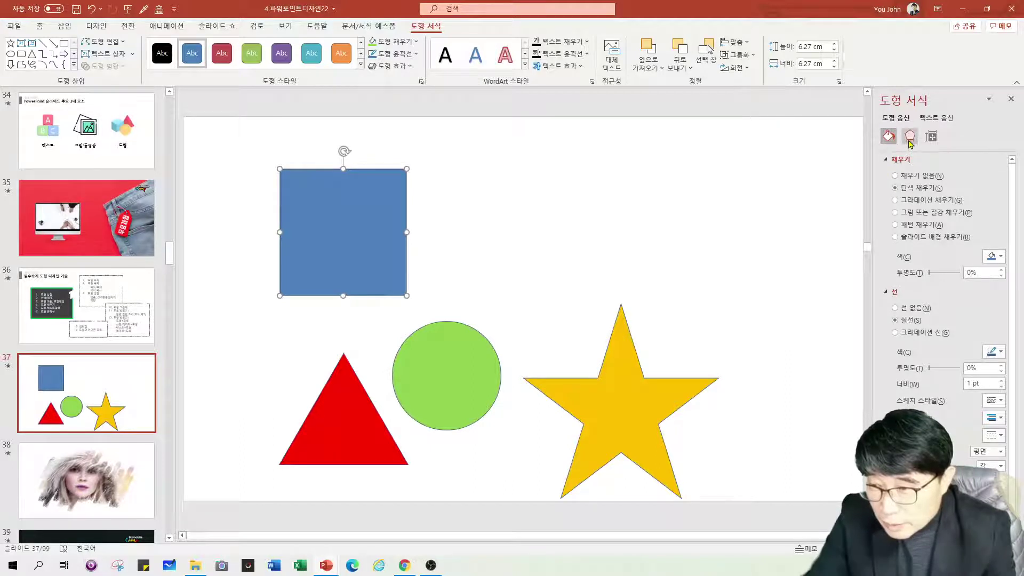
# - Look through the blue square's effects and size settings, return to its fill and line settings, and collapse the Line section
pyautogui.click(910, 139)
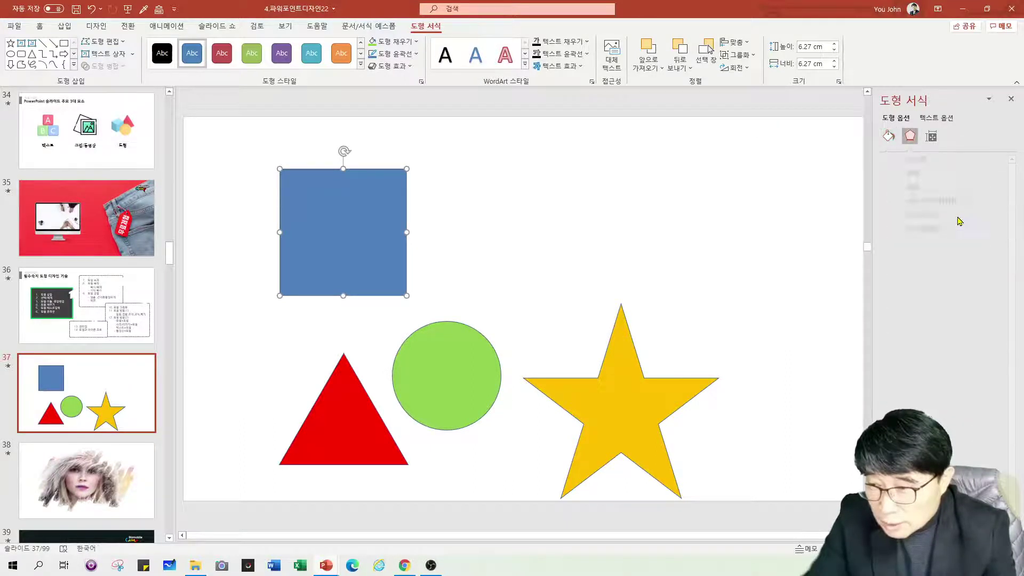
pyautogui.click(931, 137)
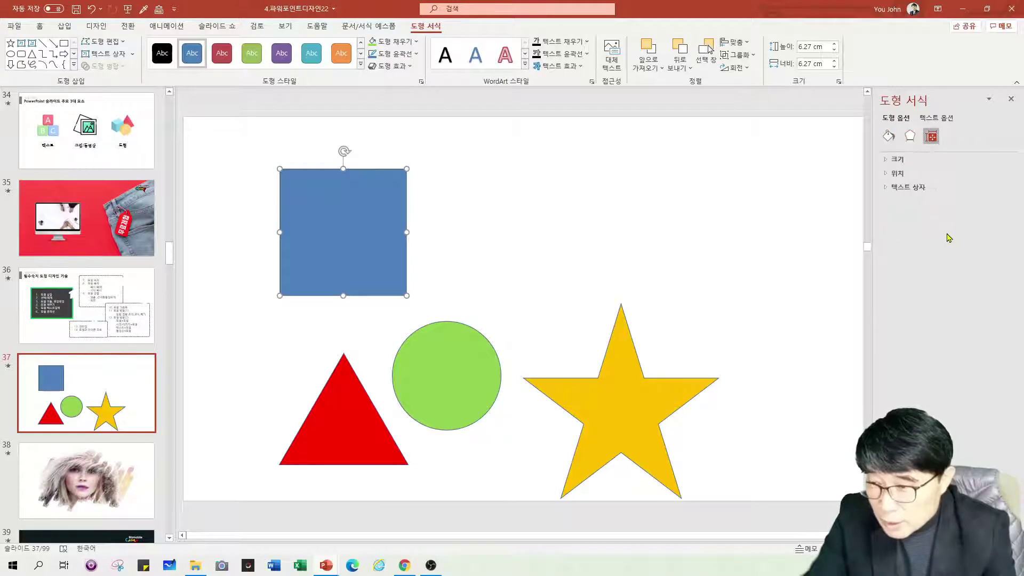
pyautogui.click(909, 137)
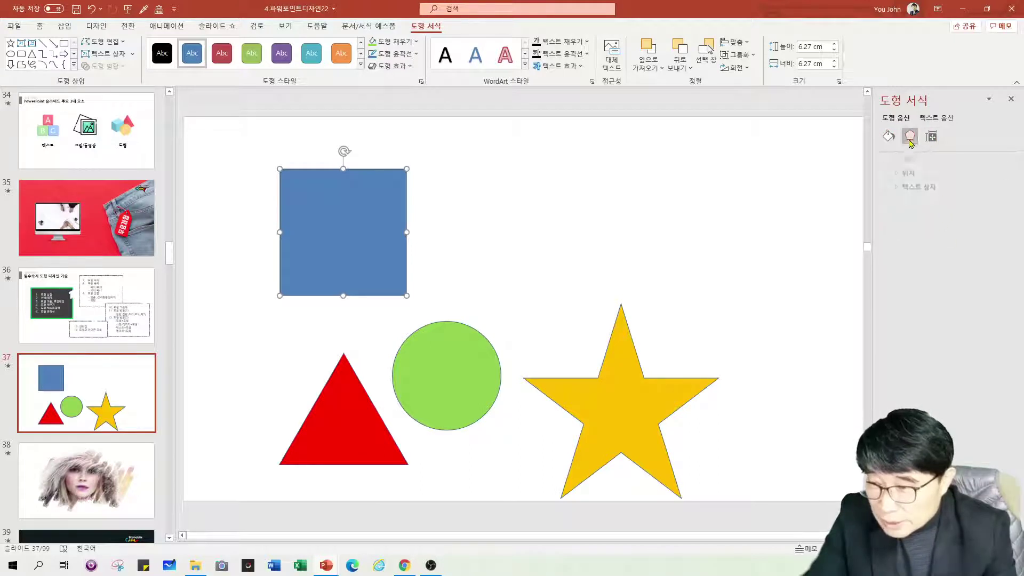
pyautogui.click(888, 136)
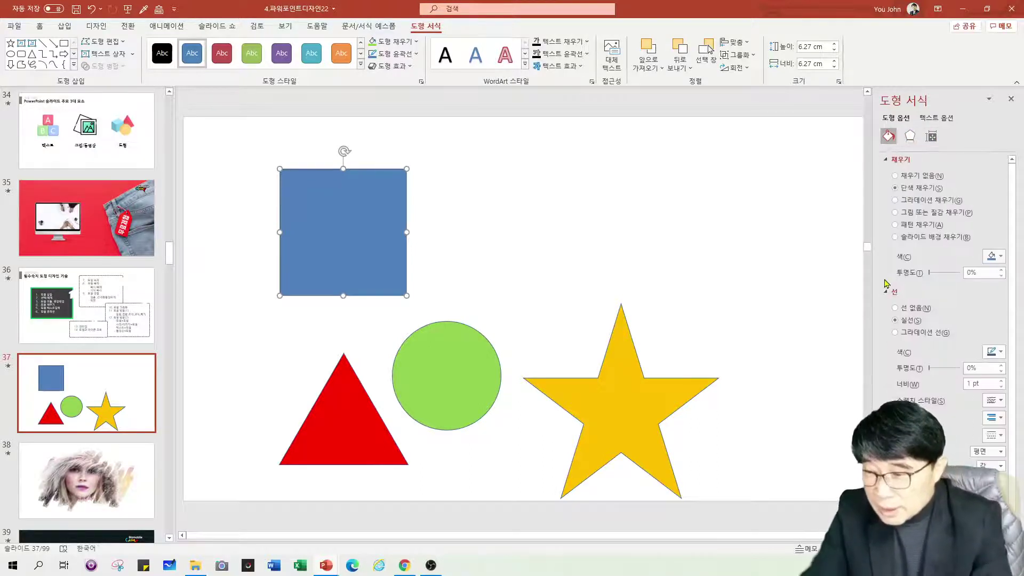
pyautogui.click(889, 292)
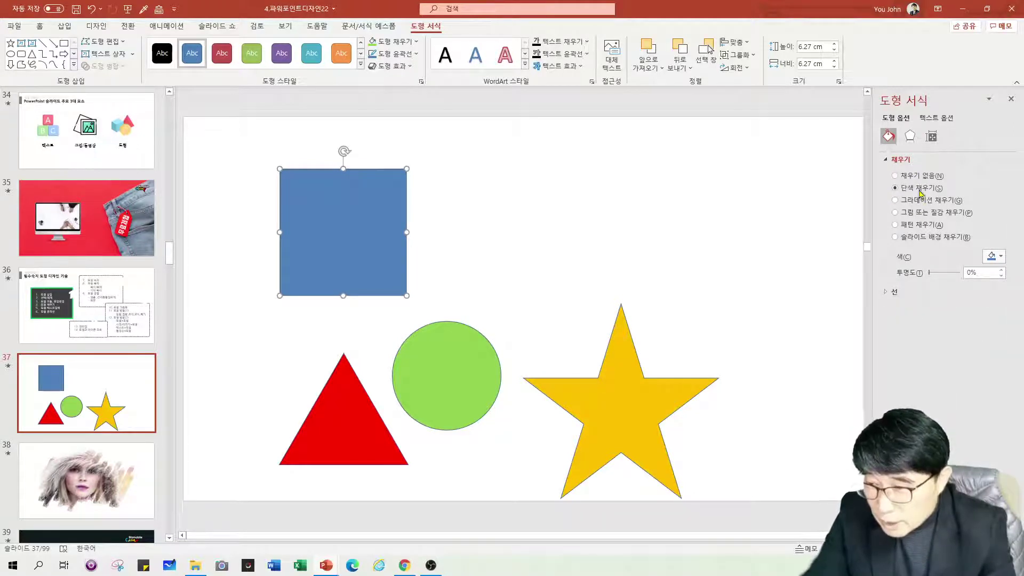
# - Try the blue square with no fill, restore its solid fill, and view the available fill colours without choosing one
pyautogui.click(896, 176)
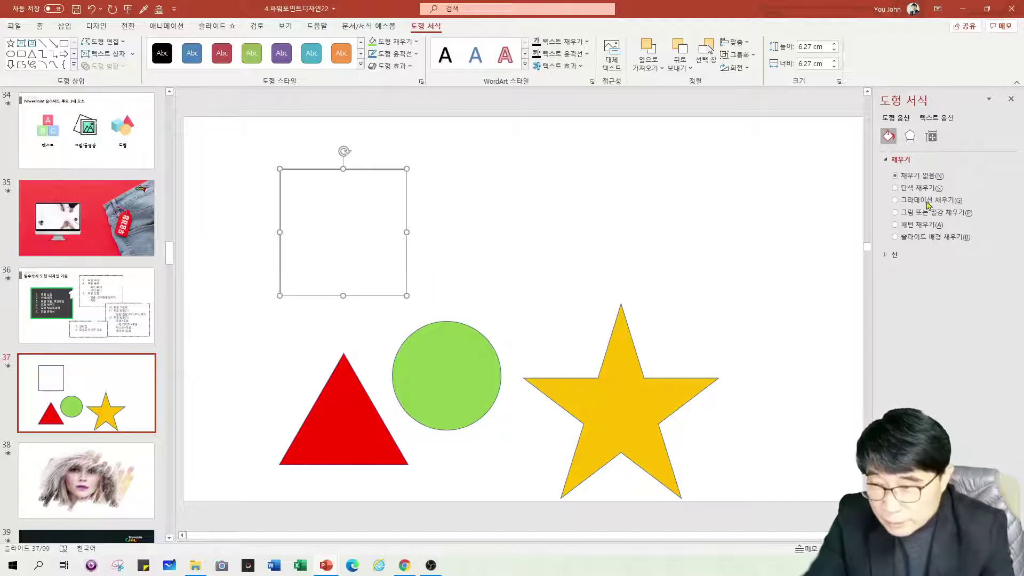
pyautogui.click(896, 189)
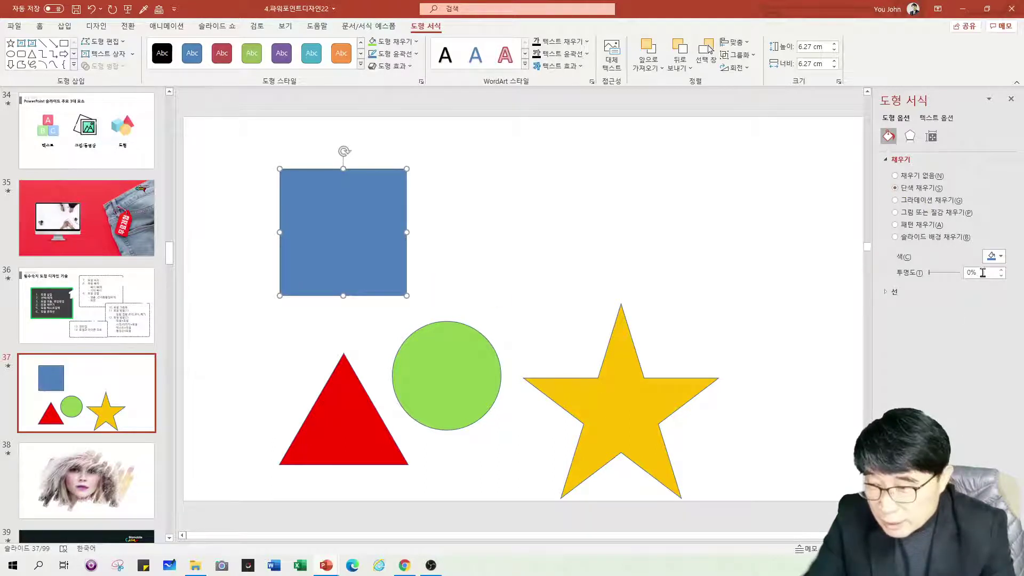
pyautogui.click(994, 257)
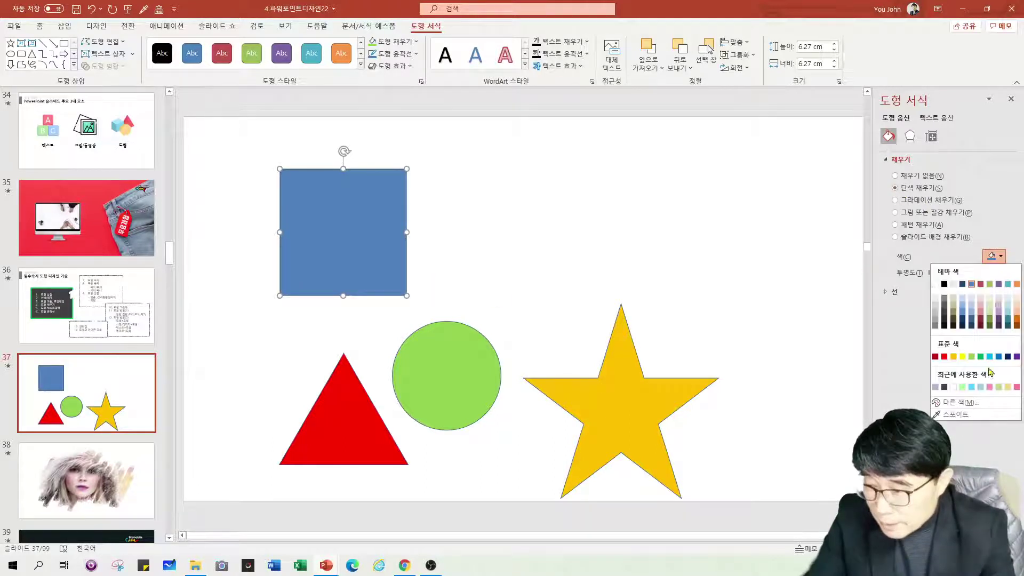
pyautogui.click(1007, 207)
pyautogui.click(395, 41)
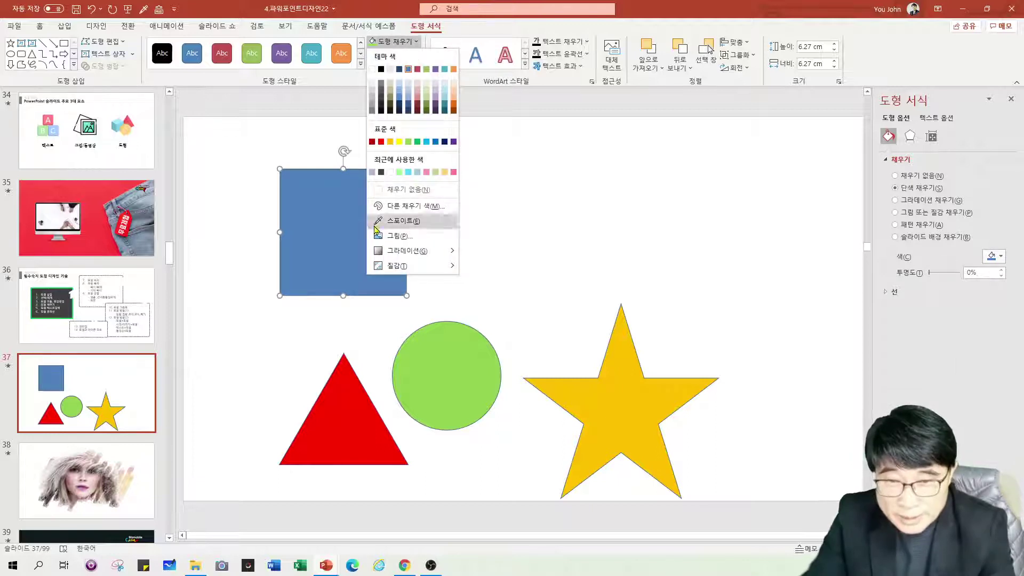
pyautogui.click(596, 204)
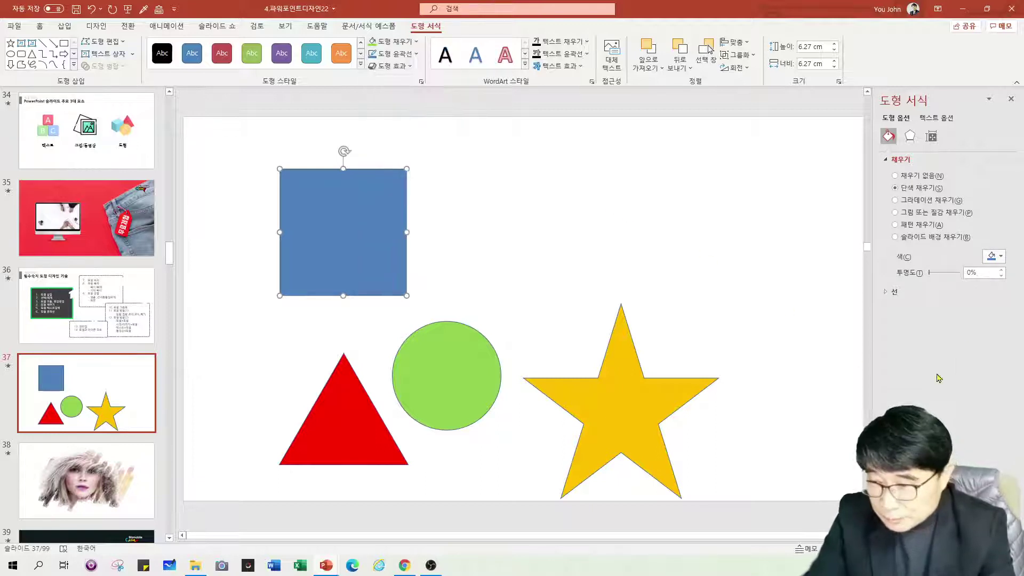
# - Apply a gradient fill to the square and space its stops with red at 0%, yellow at 42% and black at 100%
pyautogui.click(917, 205)
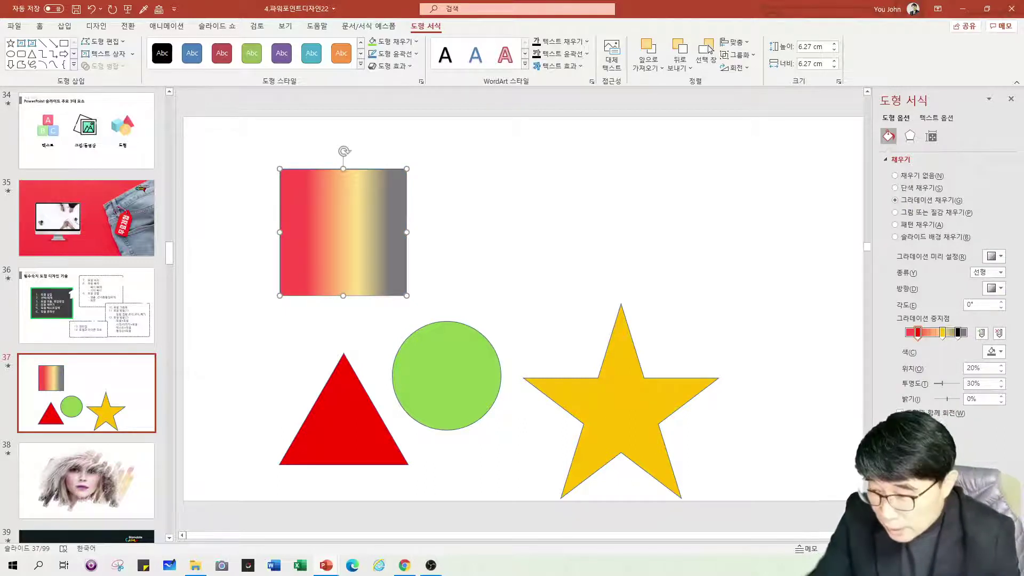
pyautogui.moveTo(918, 335)
pyautogui.mouseDown()
pyautogui.moveTo(906, 336)
pyautogui.moveTo(960, 356)
pyautogui.moveTo(931, 336)
pyautogui.mouseUp()
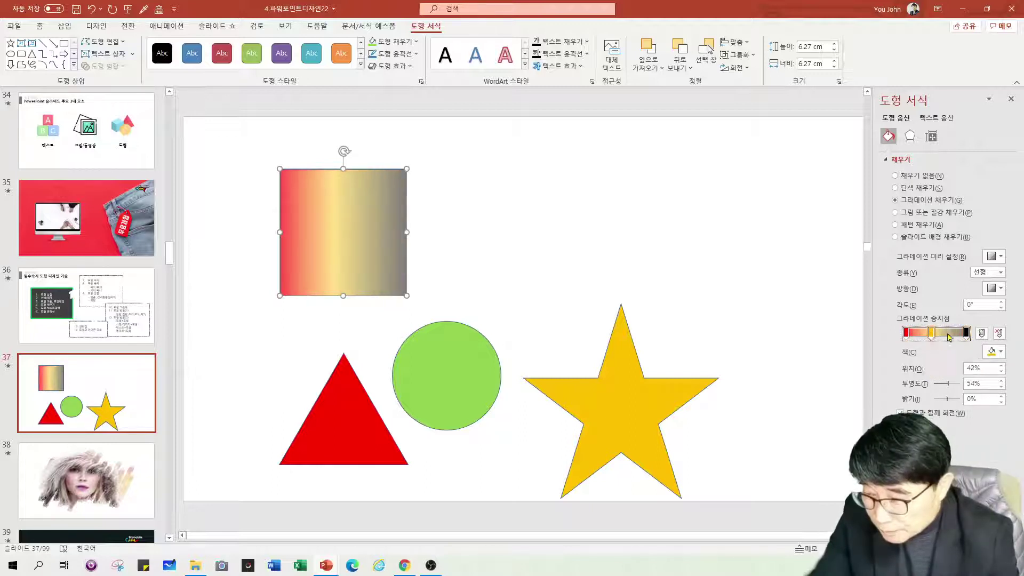
# - Add a gradient stop at 68%, shift it to 61%, and remove it from the square's gradient
pyautogui.click(945, 335)
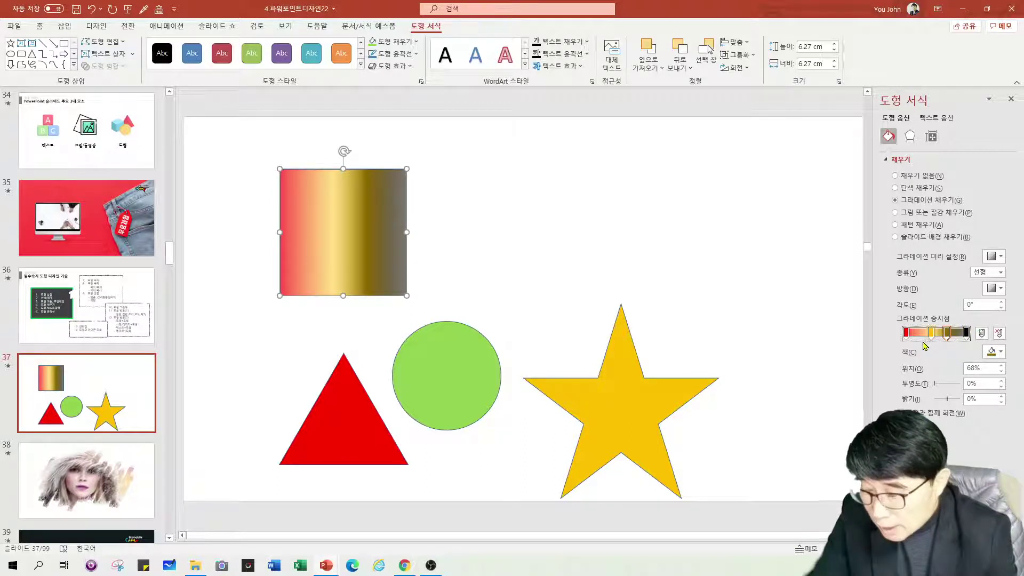
pyautogui.moveTo(947, 336); pyautogui.dragTo(943, 336)
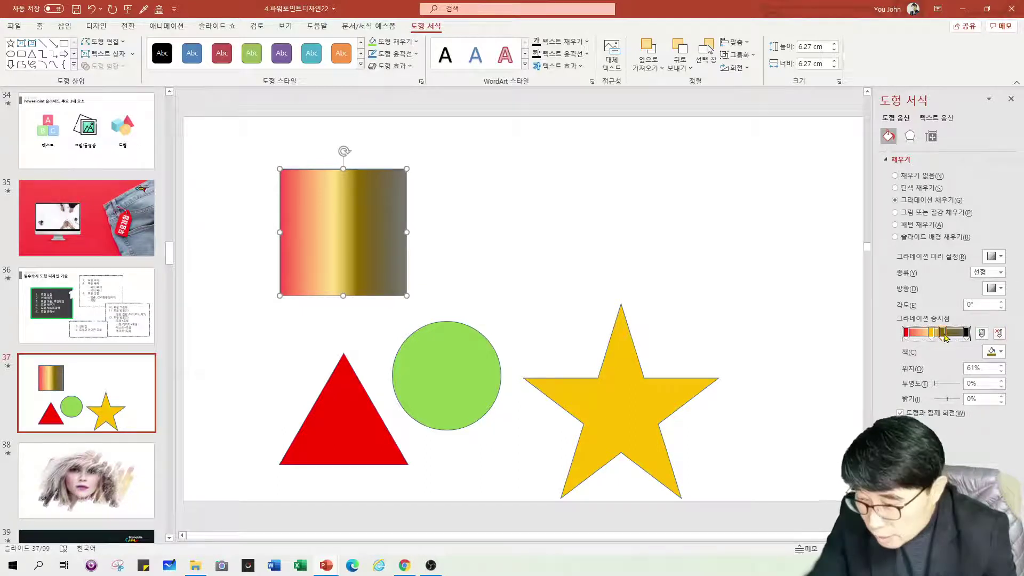
pyautogui.click(999, 333)
# - Delete the yellow middle stop from the square's gradient, and try an extra stop at 43% before removing it as well
pyautogui.click(932, 335)
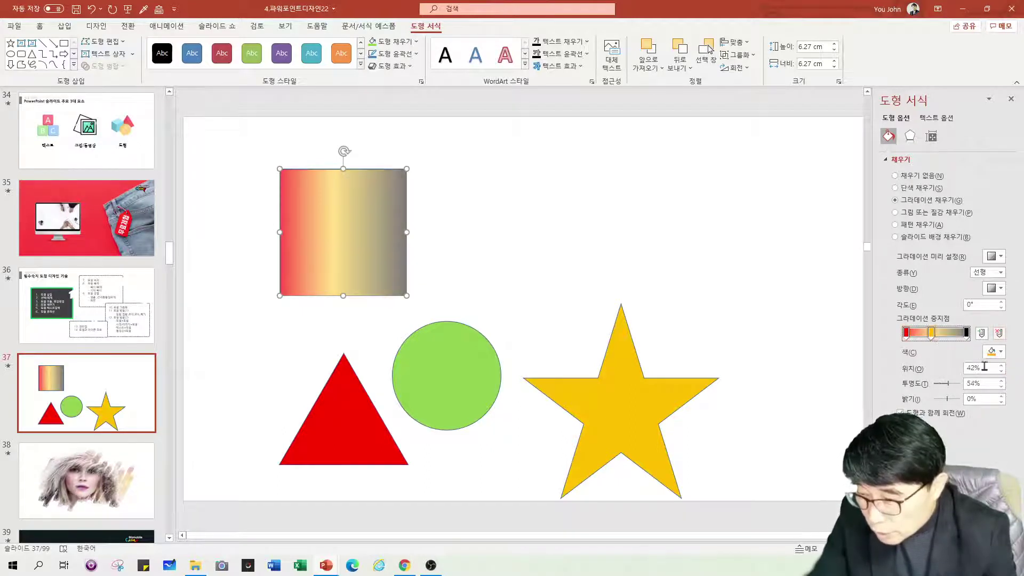
pyautogui.click(998, 333)
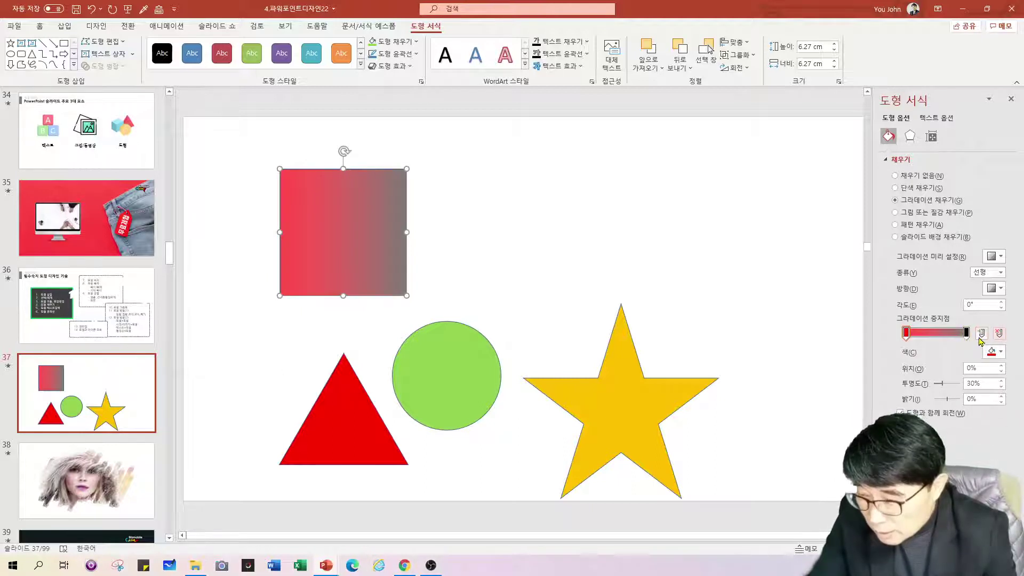
pyautogui.click(932, 333)
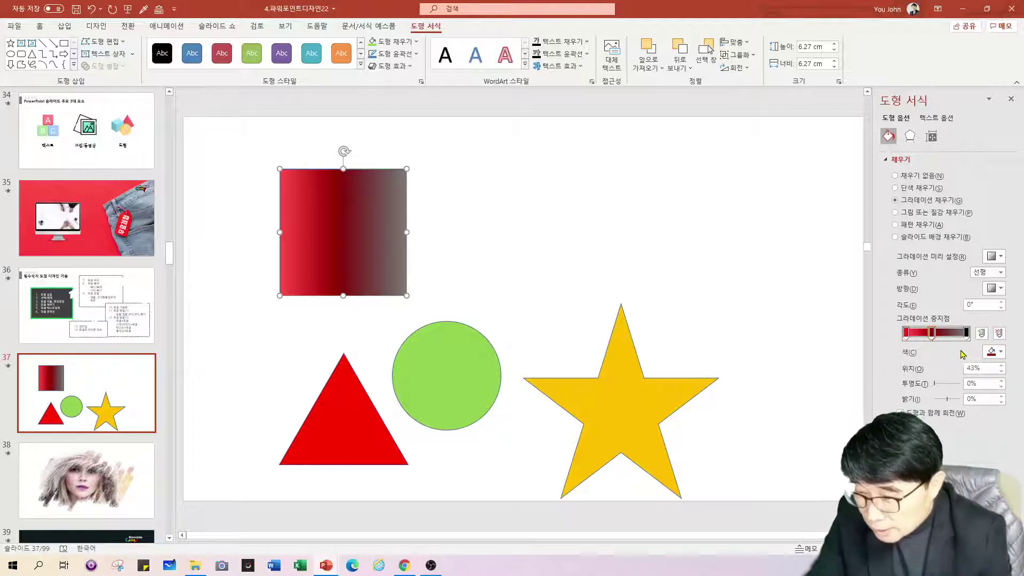
pyautogui.click(1001, 334)
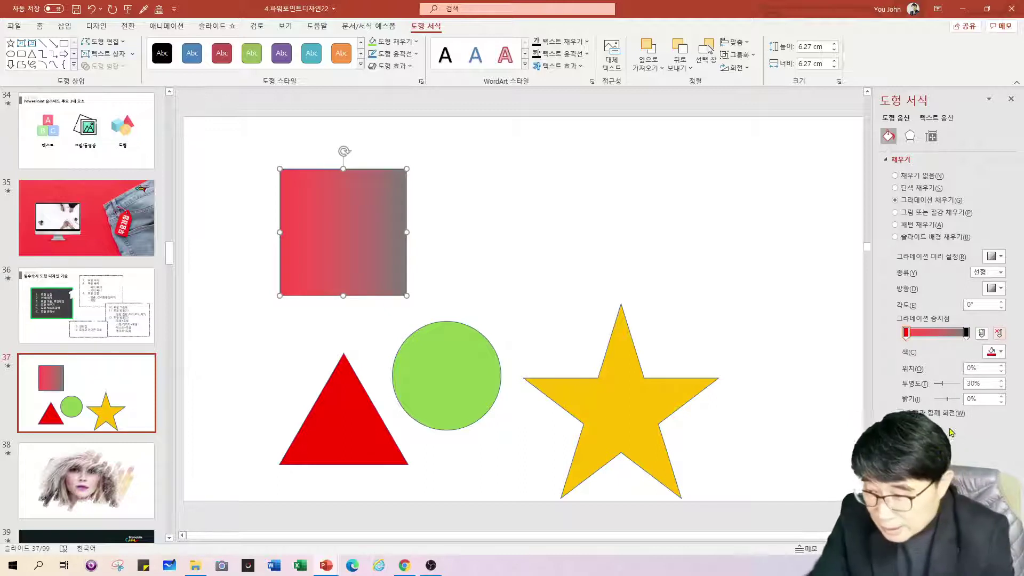
# - Recolour the square's gradient with light blue for the 0% stop and gold for the 100% stop
pyautogui.click(1001, 353)
pyautogui.click(989, 452)
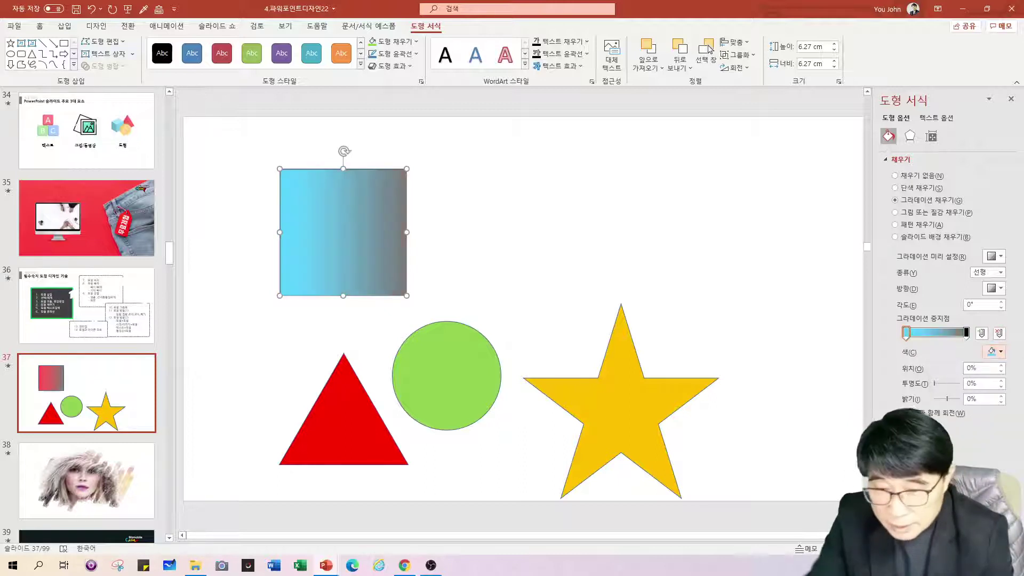
pyautogui.click(967, 332)
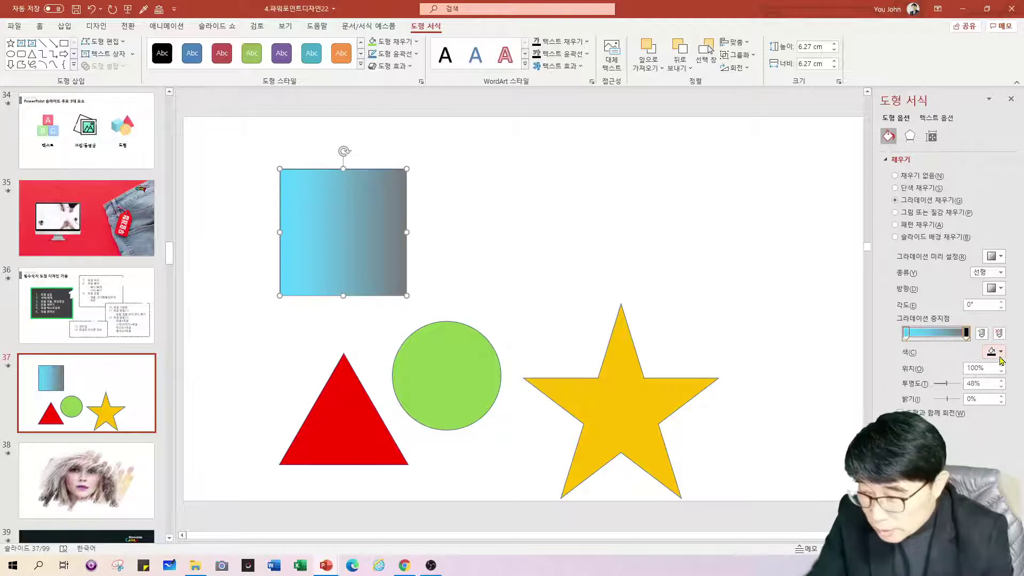
pyautogui.click(1000, 352)
pyautogui.click(953, 453)
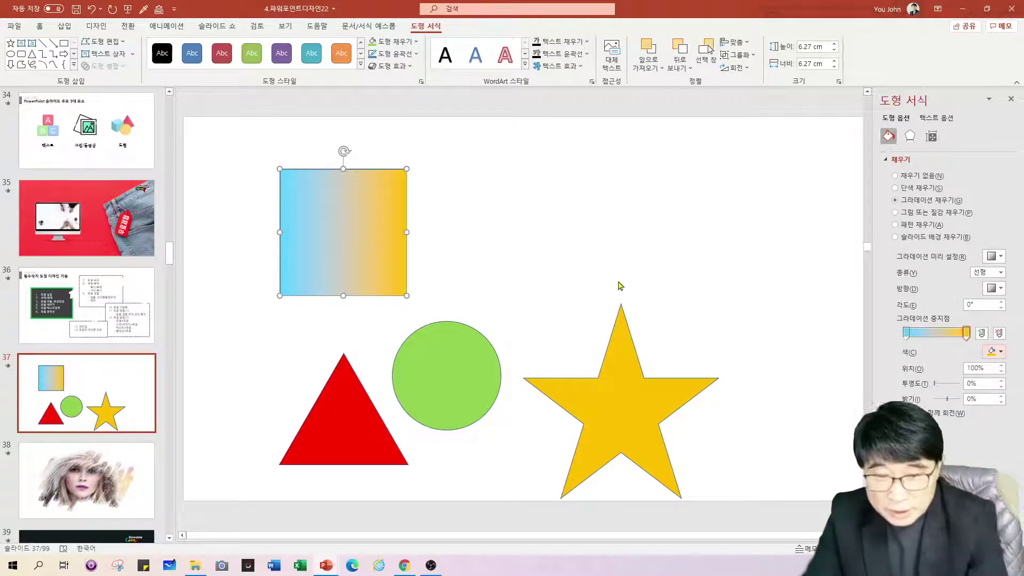
# - Move the gradient square slightly up and to the right, and enlarge it to about 6.96 cm by 6.96 cm
pyautogui.click(604, 235)
pyautogui.moveTo(337, 241); pyautogui.dragTo(357, 224)
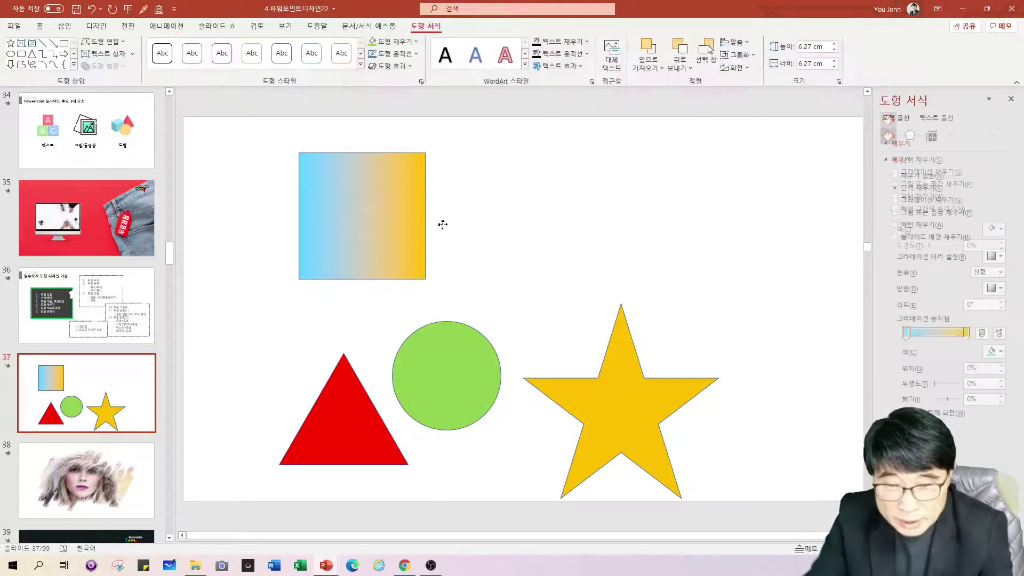
pyautogui.moveTo(426, 279); pyautogui.dragTo(440, 292)
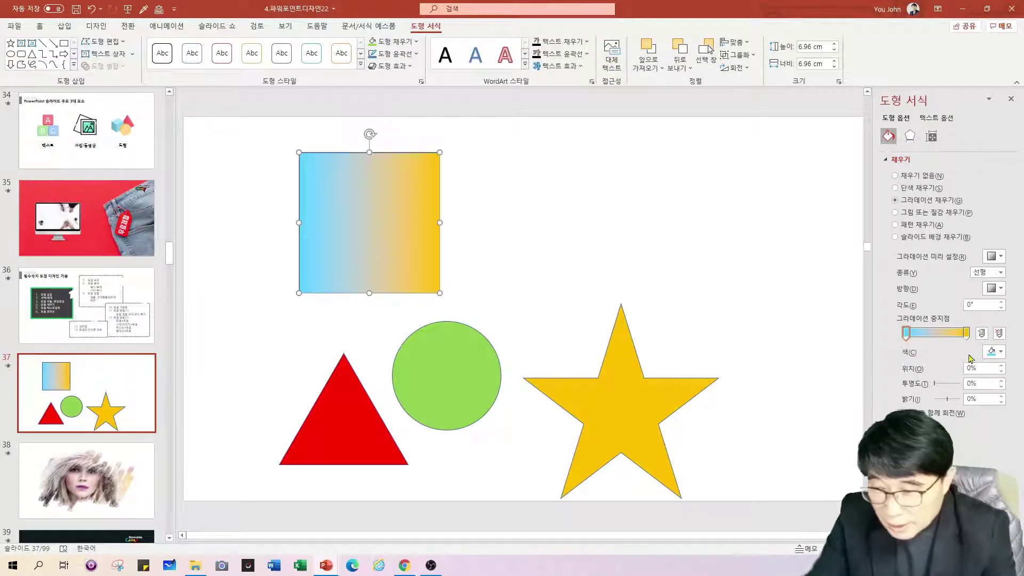
# - Try a 45° diagonal direction for the square's linear gradient, and change it to the vertical 270° direction
pyautogui.click(994, 288)
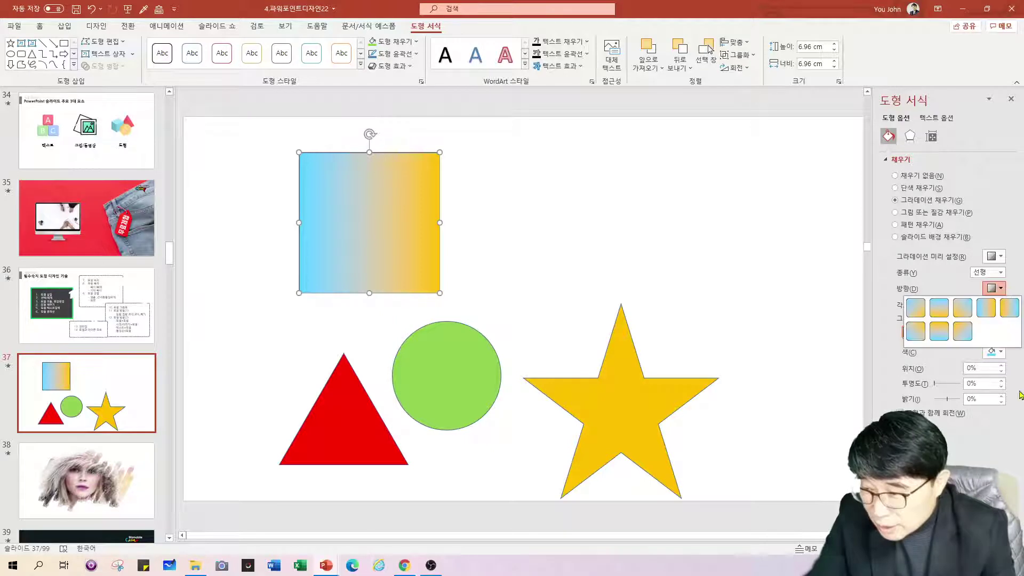
pyautogui.click(916, 308)
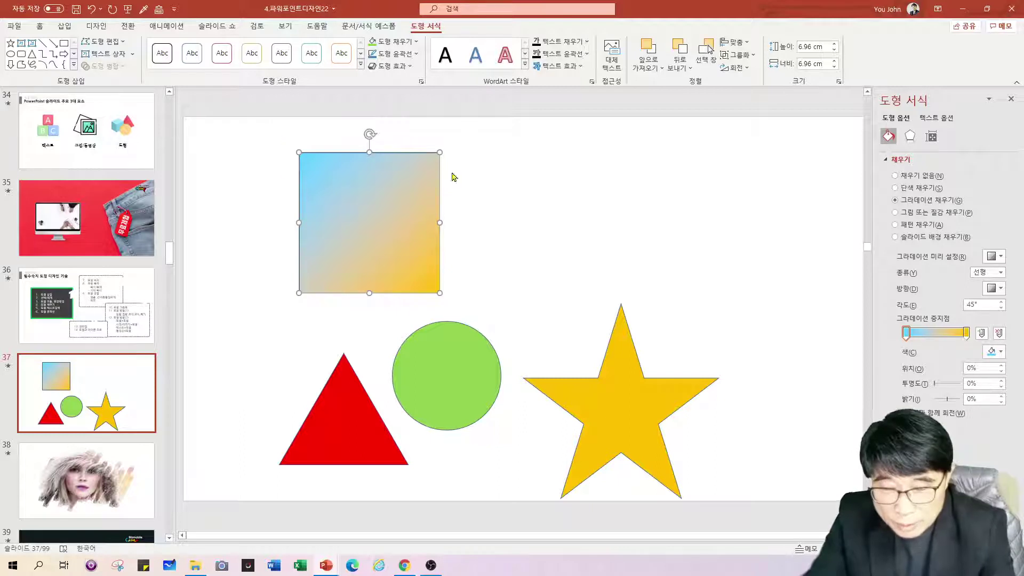
pyautogui.click(1002, 291)
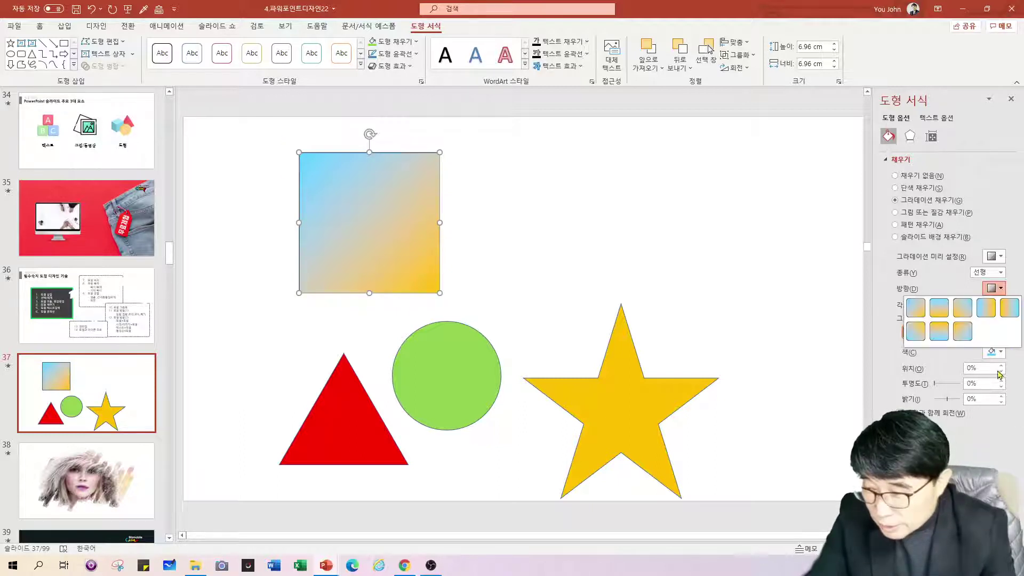
pyautogui.click(962, 331)
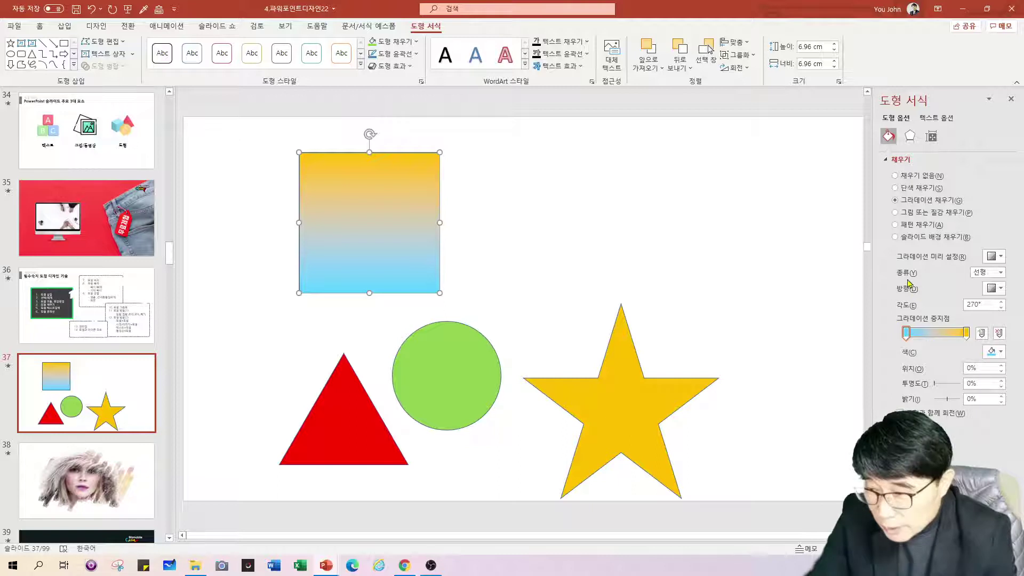
# - Change the square's gradient type to radial (방사형) and make it spread outward from the centre
pyautogui.click(1002, 273)
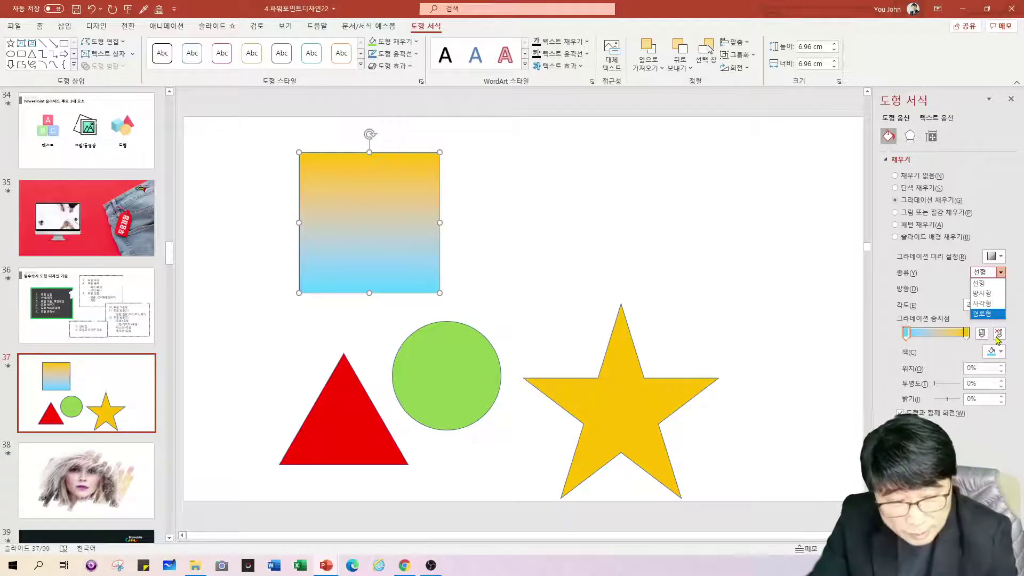
pyautogui.press('Up')
pyautogui.press('Up')
pyautogui.press('Up')
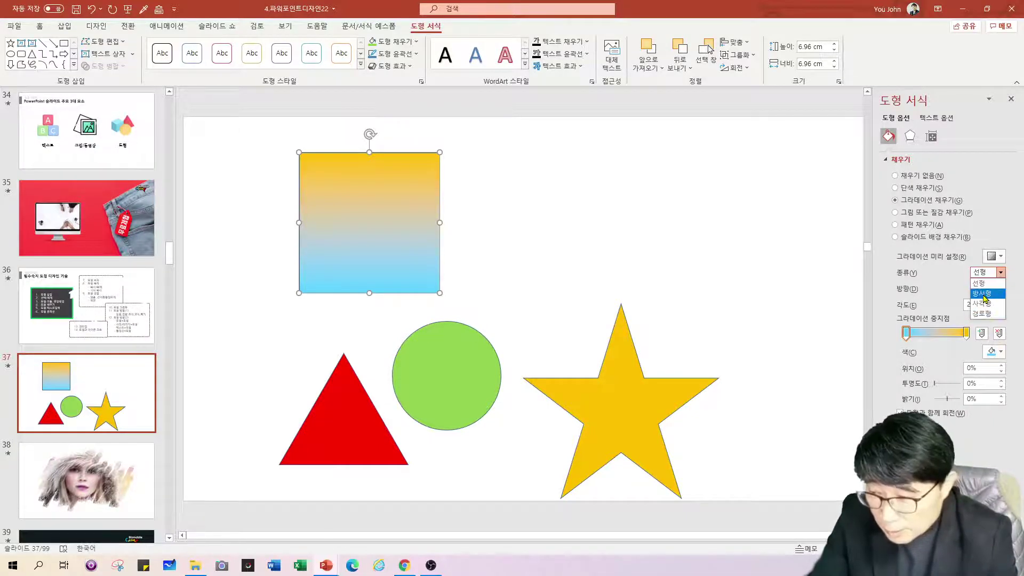
pyautogui.click(985, 293)
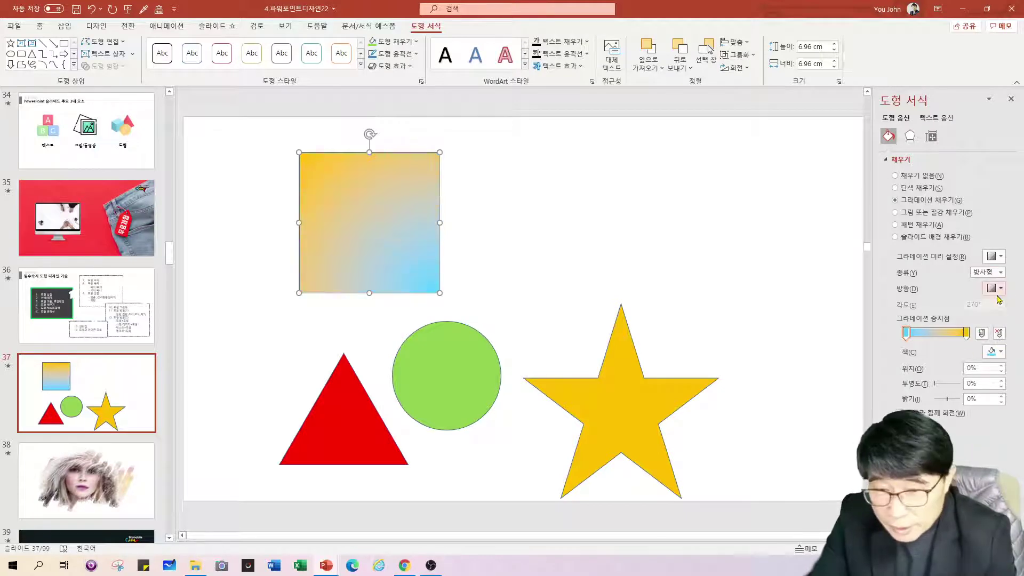
pyautogui.click(1001, 291)
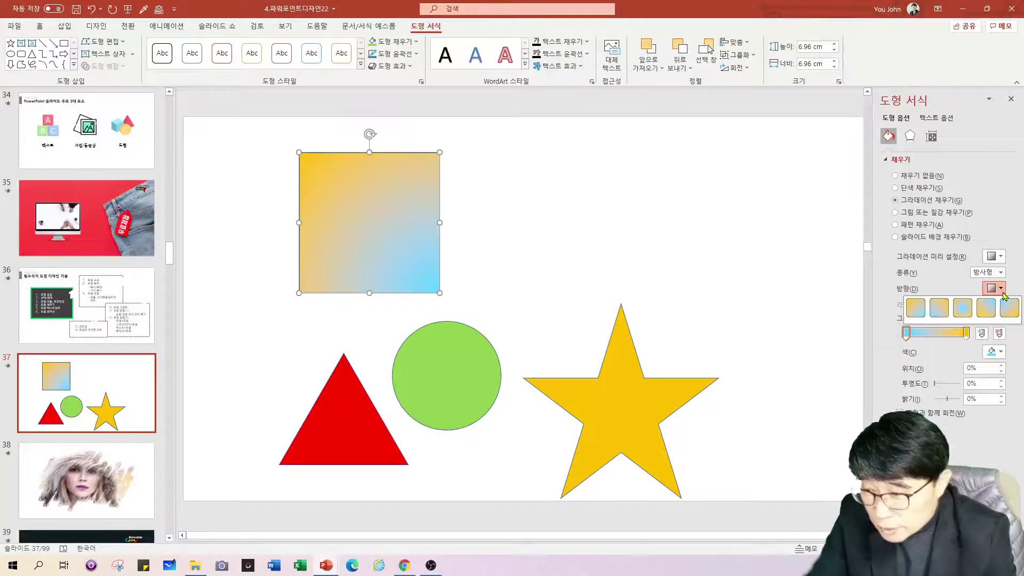
pyautogui.click(963, 307)
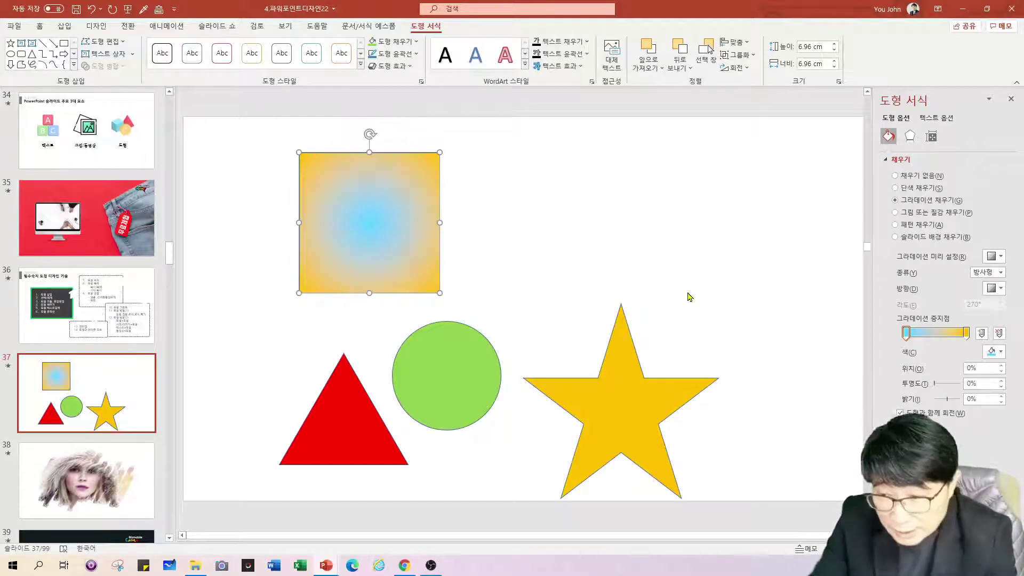
# - Set the gold gradient stop's transparency to 100% and move the square slightly up and to the right
pyautogui.click(966, 333)
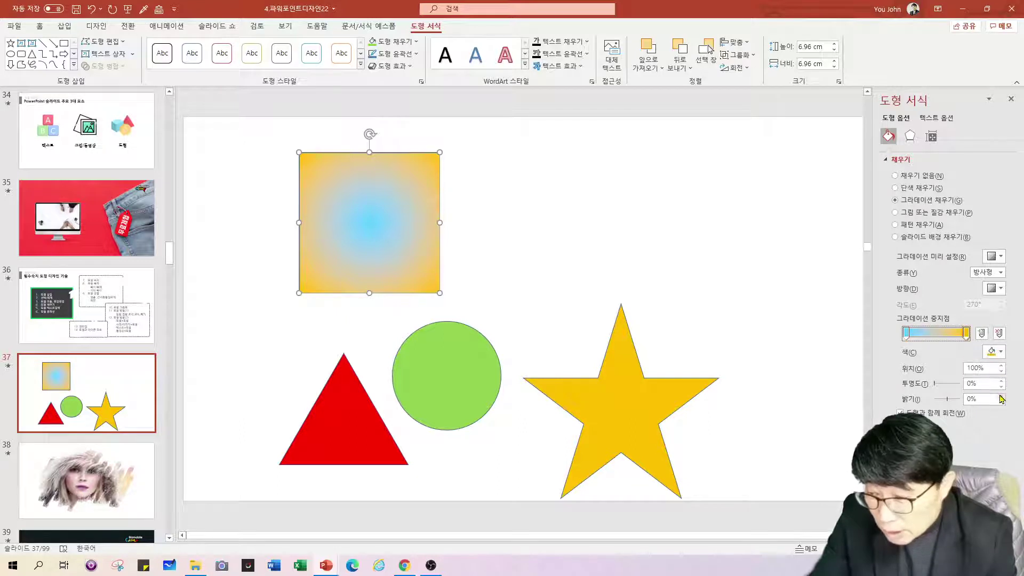
pyautogui.moveTo(937, 388); pyautogui.dragTo(963, 385)
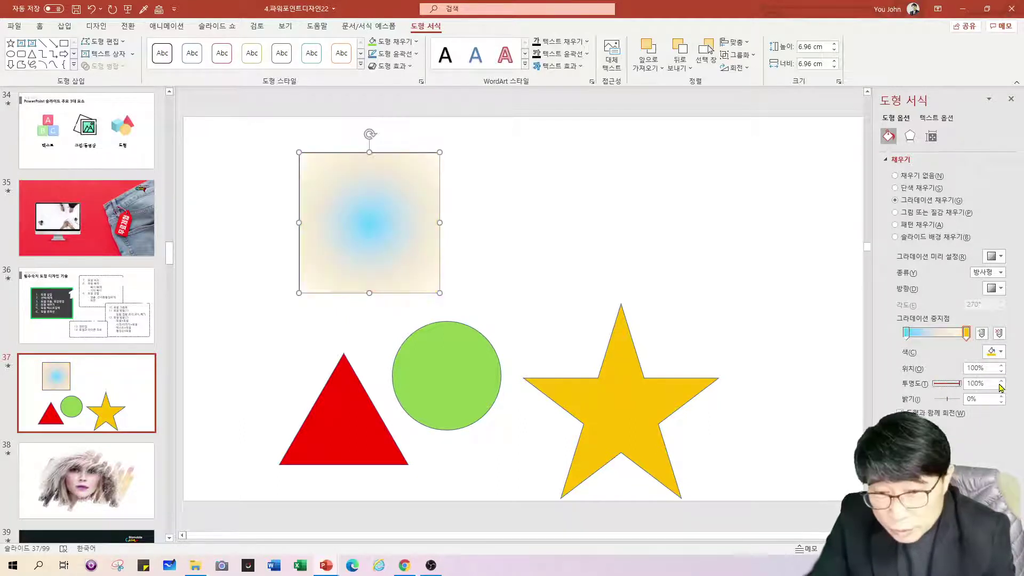
pyautogui.moveTo(389, 229)
pyautogui.mouseDown()
pyautogui.moveTo(414, 354)
pyautogui.moveTo(418, 206)
pyautogui.moveTo(406, 222)
pyautogui.mouseUp()
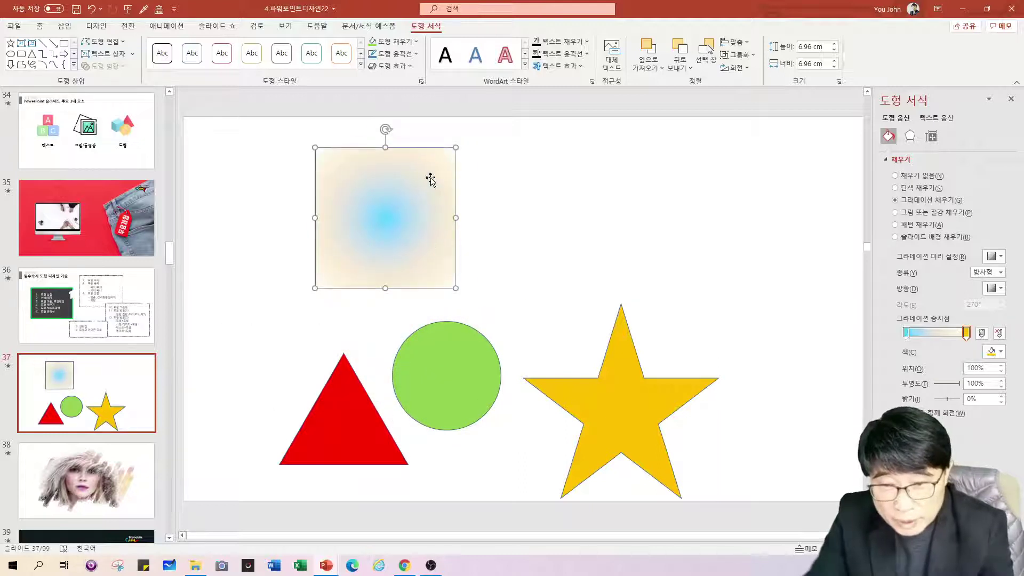
# - Move the square's gold gradient stop to 79% and change the colour of both the blue and gold stops to white
pyautogui.moveTo(966, 337); pyautogui.dragTo(952, 345)
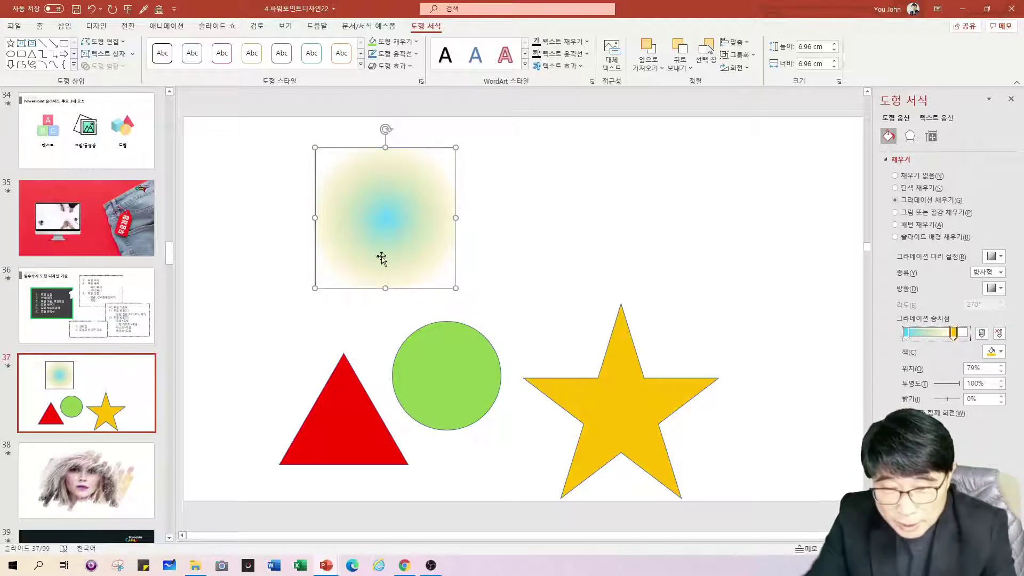
pyautogui.click(909, 333)
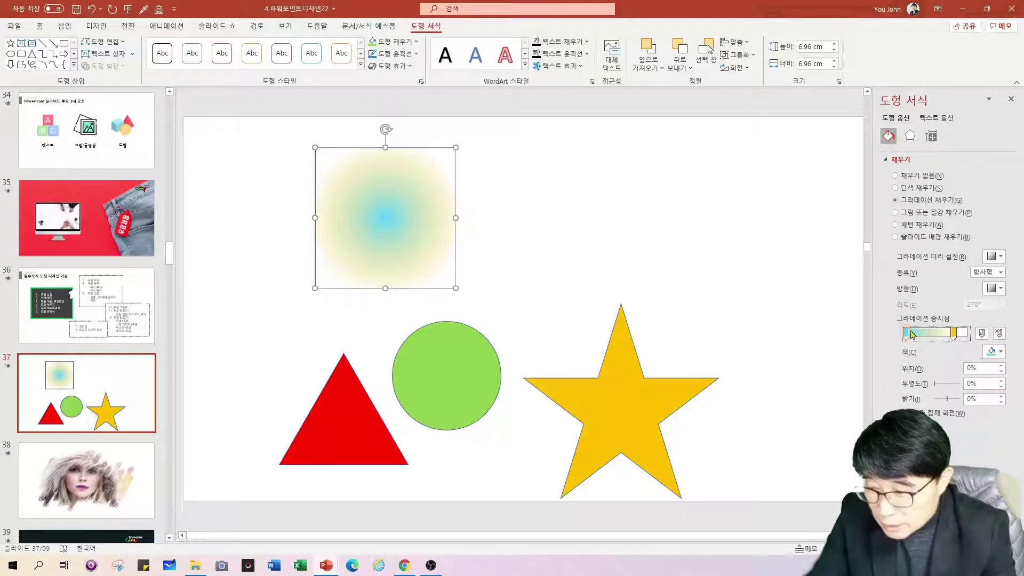
pyautogui.click(996, 352)
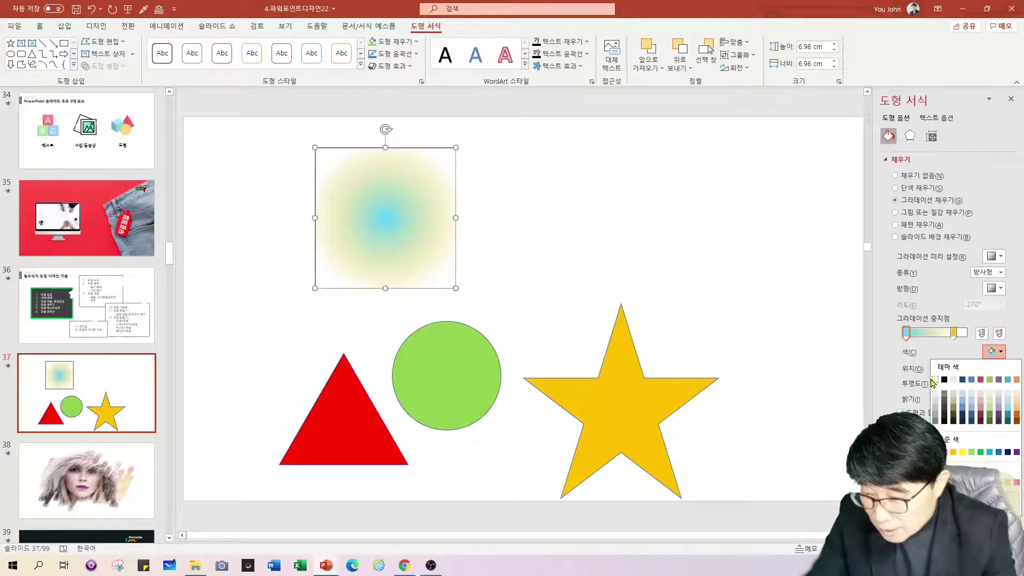
pyautogui.click(953, 379)
pyautogui.click(953, 332)
pyautogui.click(1001, 352)
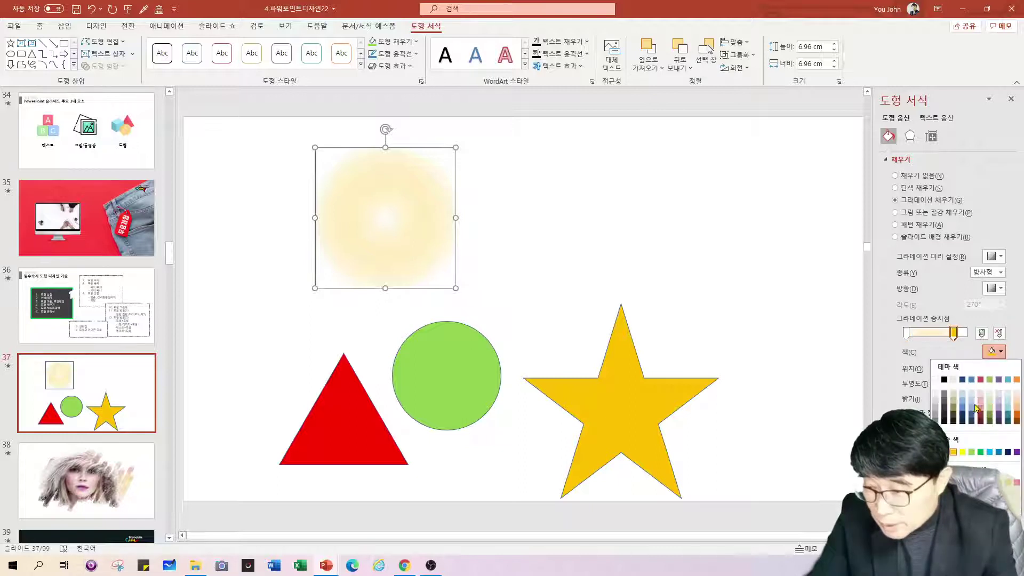
pyautogui.click(935, 381)
# - Bring the white gradient square to the front and place it over the green circle, with its outer stop's transparency at 100%
pyautogui.click(657, 70)
pyautogui.click(664, 98)
pyautogui.moveTo(397, 206); pyautogui.dragTo(430, 201)
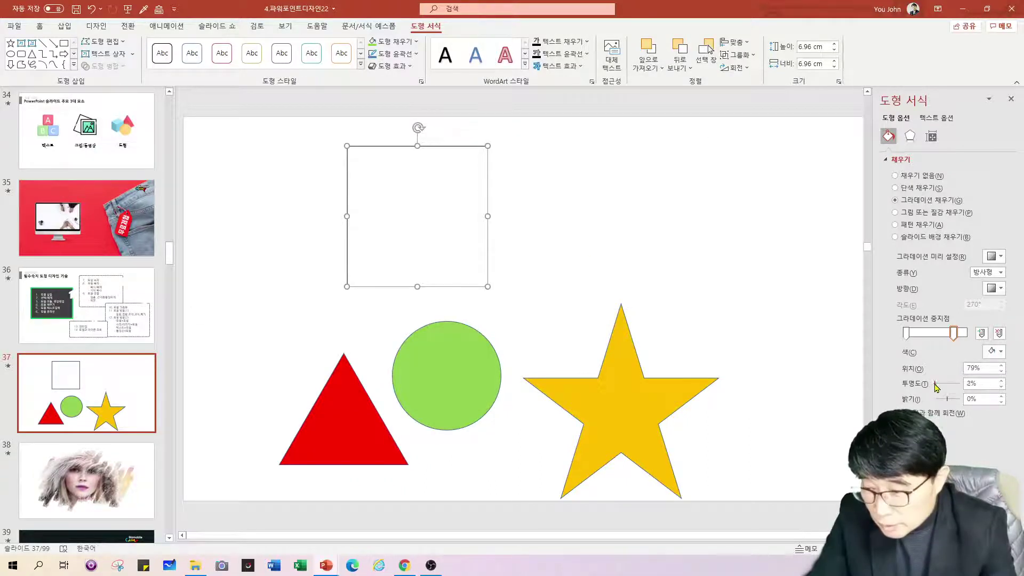
pyautogui.moveTo(406, 239); pyautogui.dragTo(443, 369)
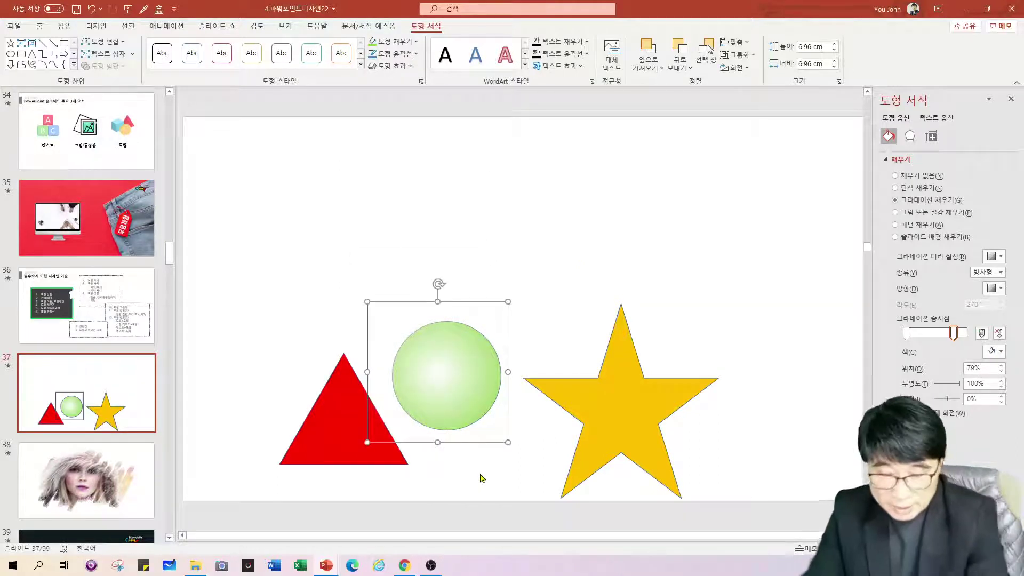
# - Shrink the gradient square to about 3.6 cm by 3.6 cm on the circle's upper left and remove its outline
pyautogui.moveTo(509, 443); pyautogui.dragTo(425, 357)
pyautogui.click(496, 322)
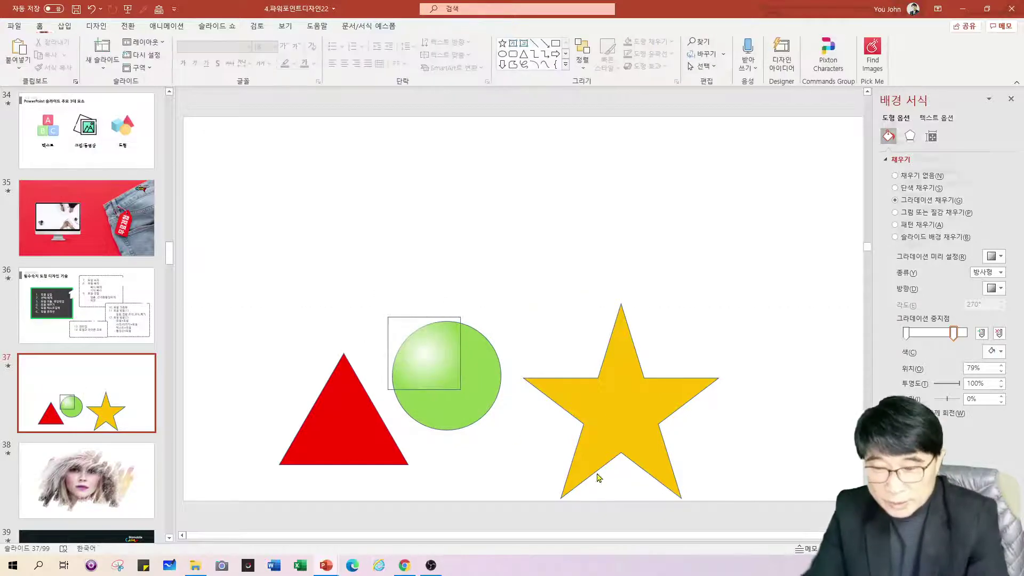
pyautogui.doubleClick(427, 354)
pyautogui.click(417, 55)
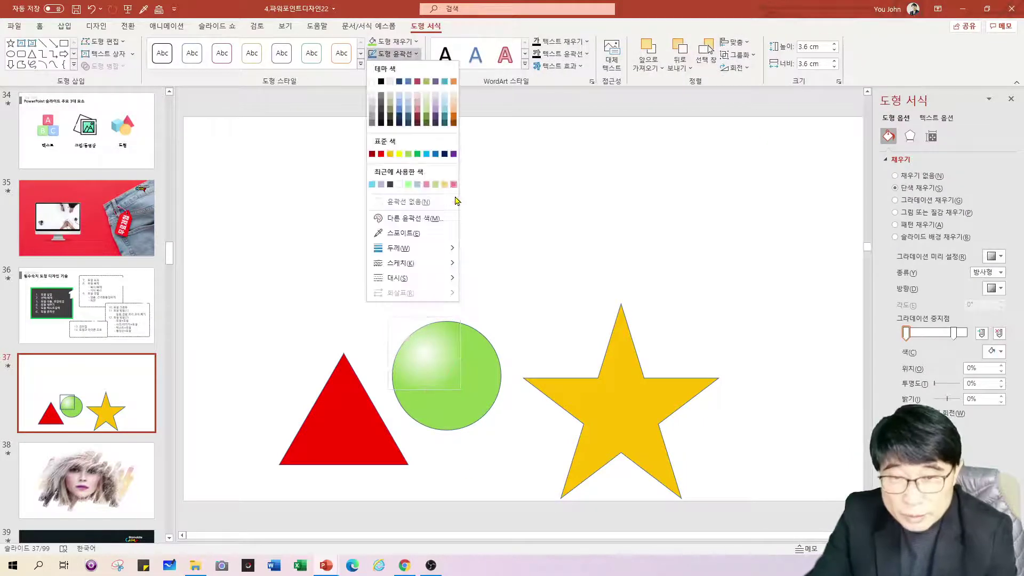
pyautogui.click(403, 203)
pyautogui.click(495, 497)
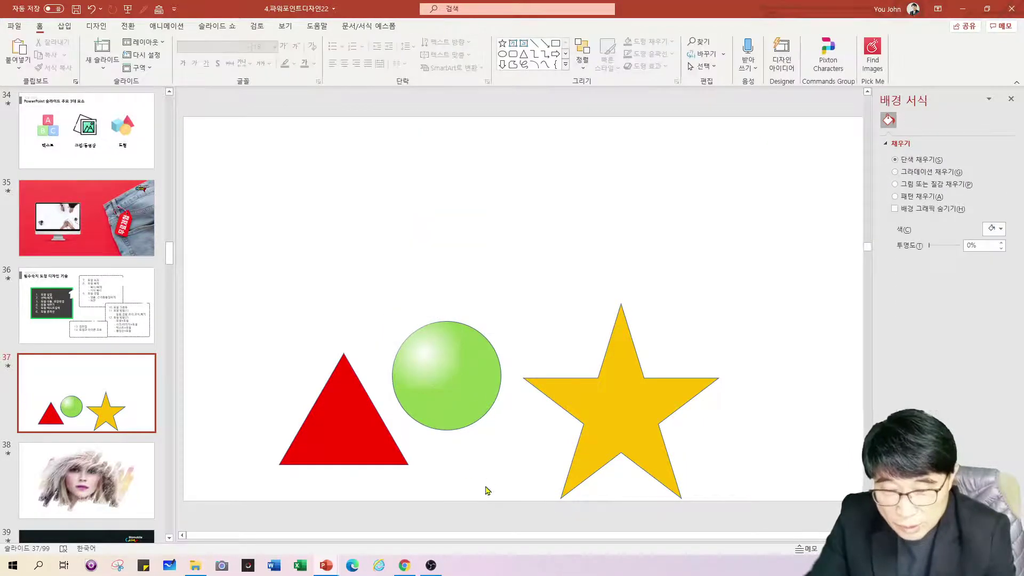
# - Tighten the highlight on the green circle by moving its outer gradient stop to 51% and shrinking it to about 2.2 cm by 2.2 cm
pyautogui.moveTo(433, 361); pyautogui.dragTo(439, 366)
pyautogui.moveTo(952, 337); pyautogui.dragTo(936, 345)
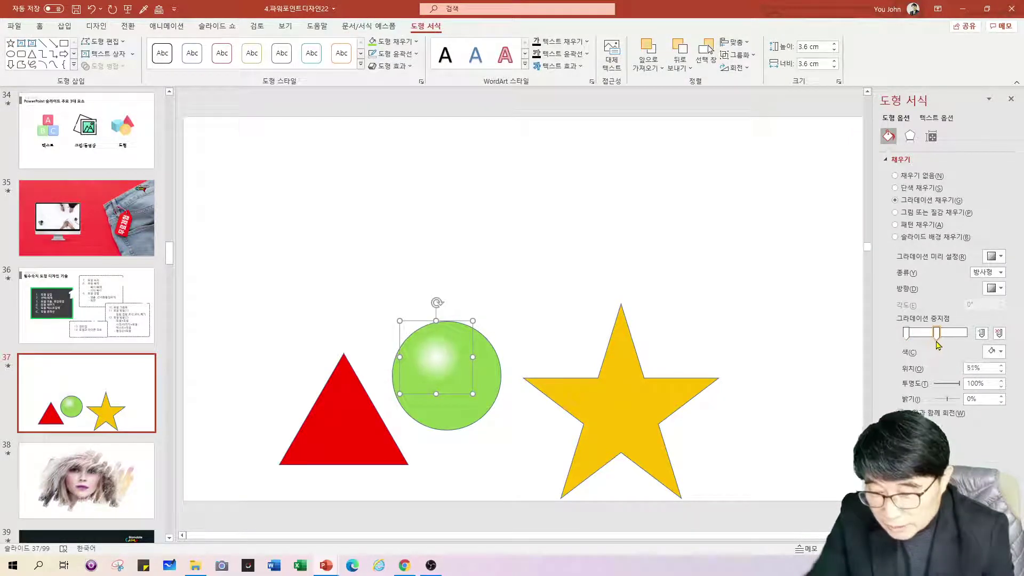
pyautogui.moveTo(473, 394); pyautogui.dragTo(438, 338)
pyautogui.click(777, 419)
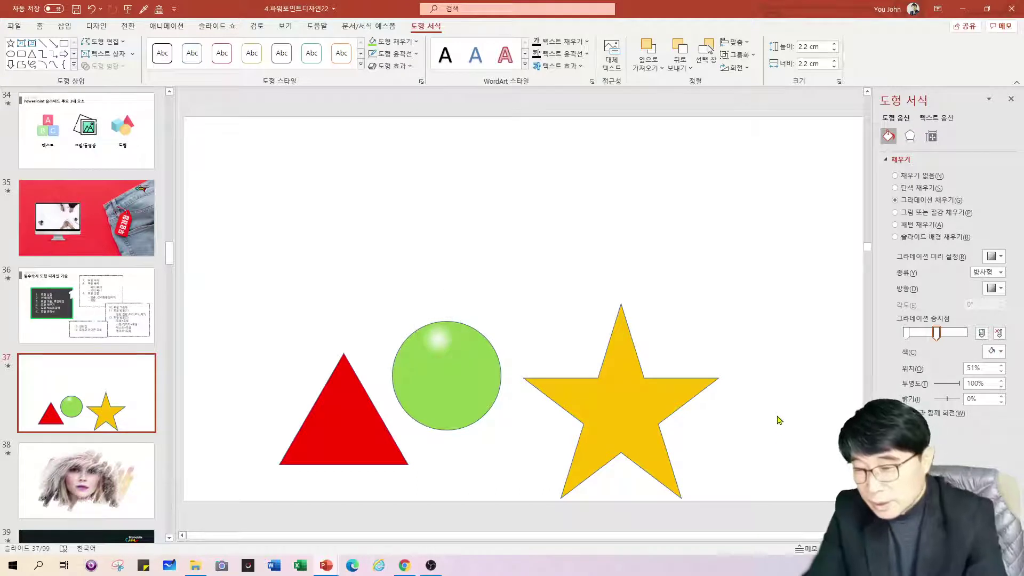
pyautogui.click(450, 386)
# - Move the star upward and give it a gradient fill with a red end stop at 100%
pyautogui.moveTo(600, 406); pyautogui.dragTo(607, 308)
pyautogui.click(904, 201)
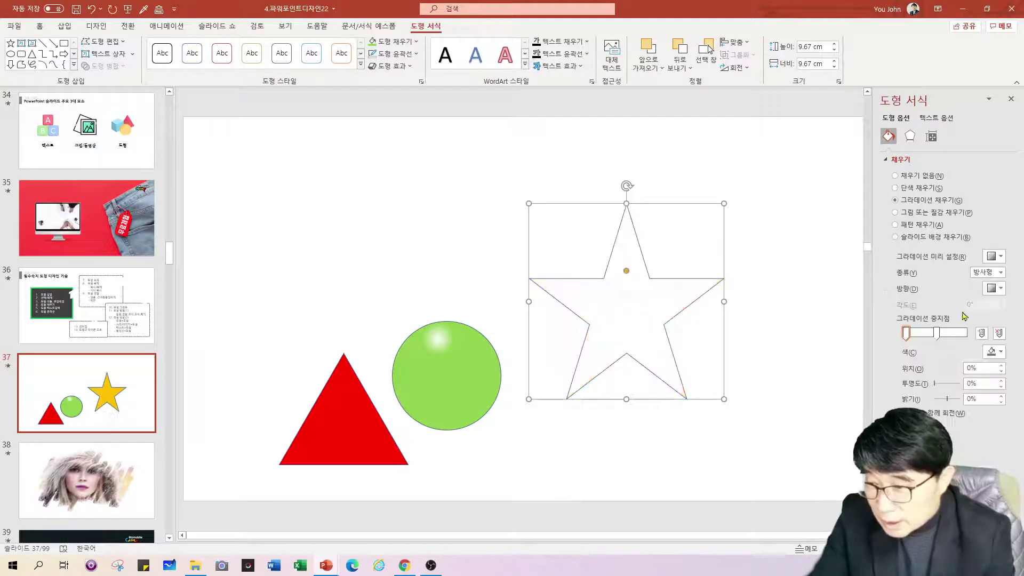
pyautogui.moveTo(936, 333); pyautogui.dragTo(966, 332)
pyautogui.click(995, 352)
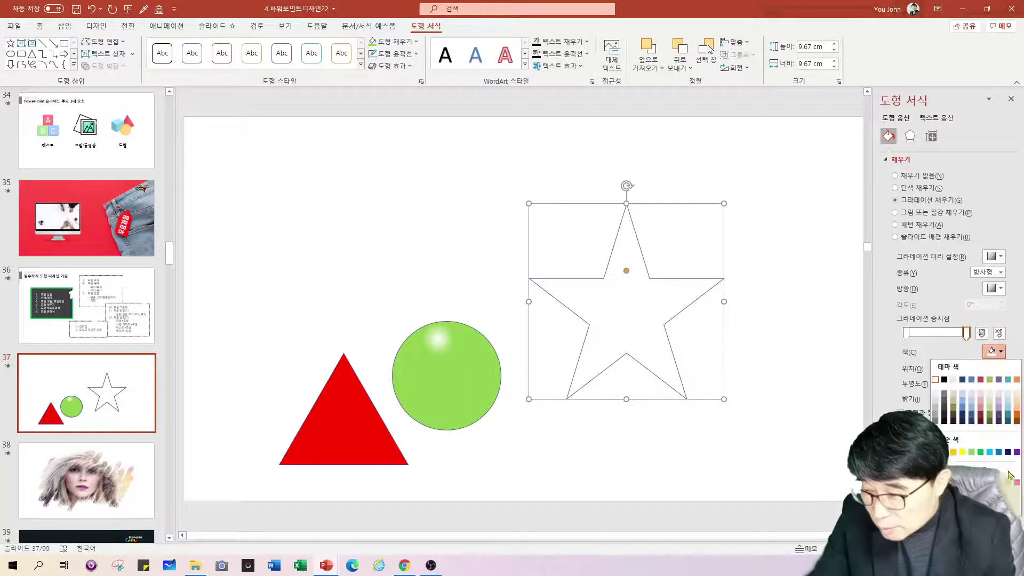
pyautogui.click(945, 452)
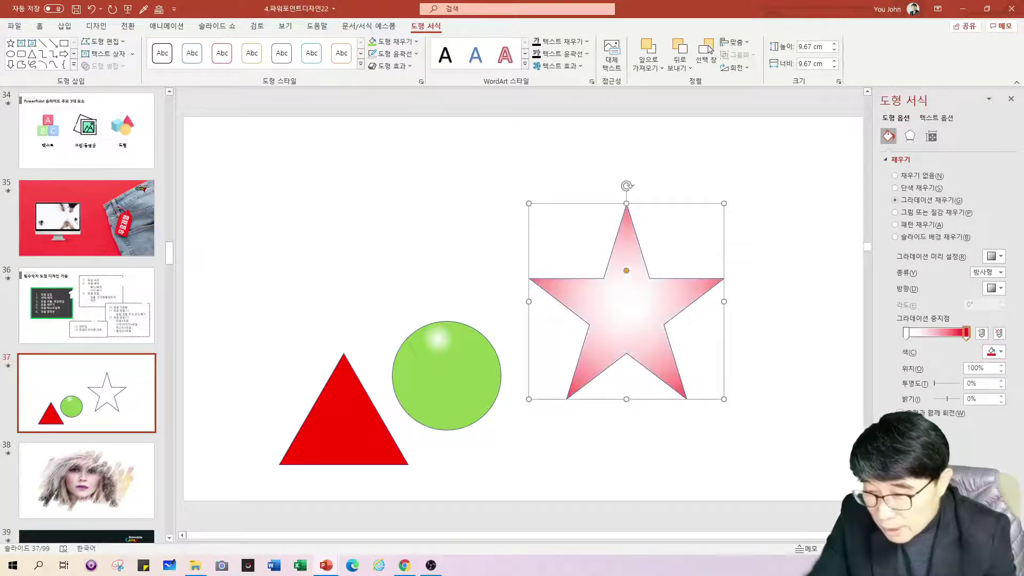
# - Try the rectangular (사각형) gradient type on the star, and change it to linear (선형)
pyautogui.click(1002, 272)
pyautogui.click(991, 304)
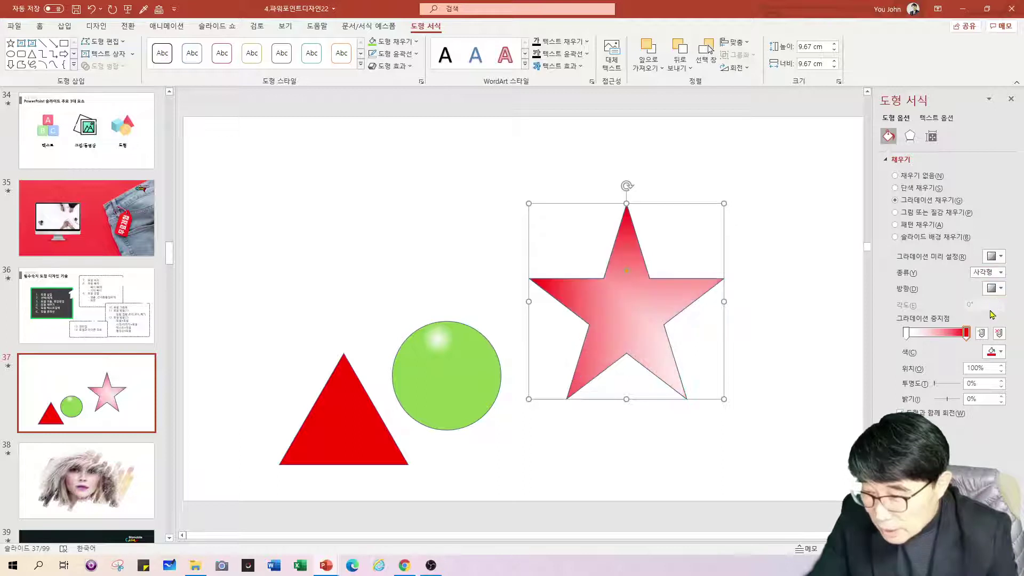
pyautogui.click(1001, 273)
pyautogui.click(986, 283)
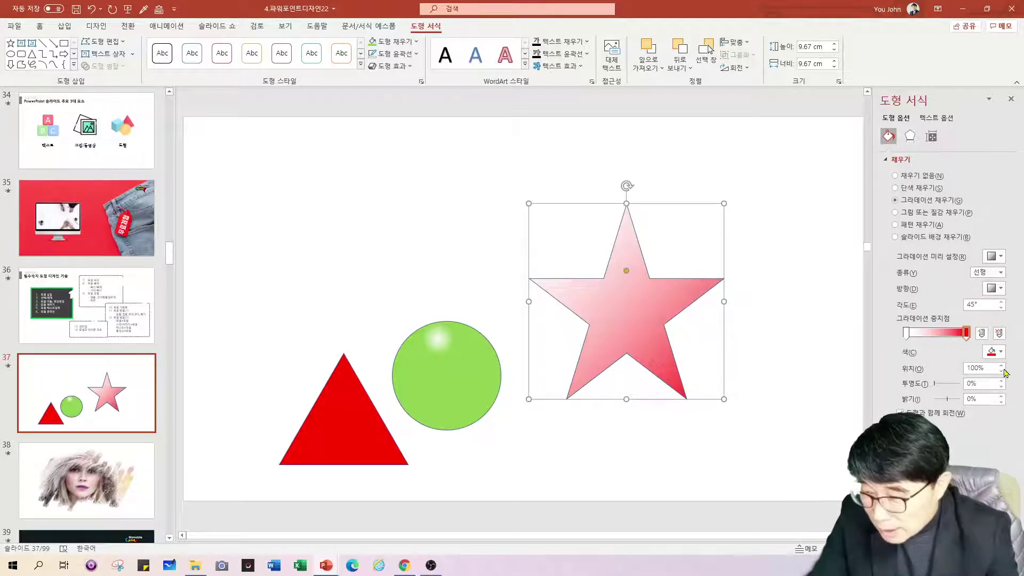
# - Set the star's white gradient stop to gold and shift the stops inward, placing the red one at 79%
pyautogui.click(906, 333)
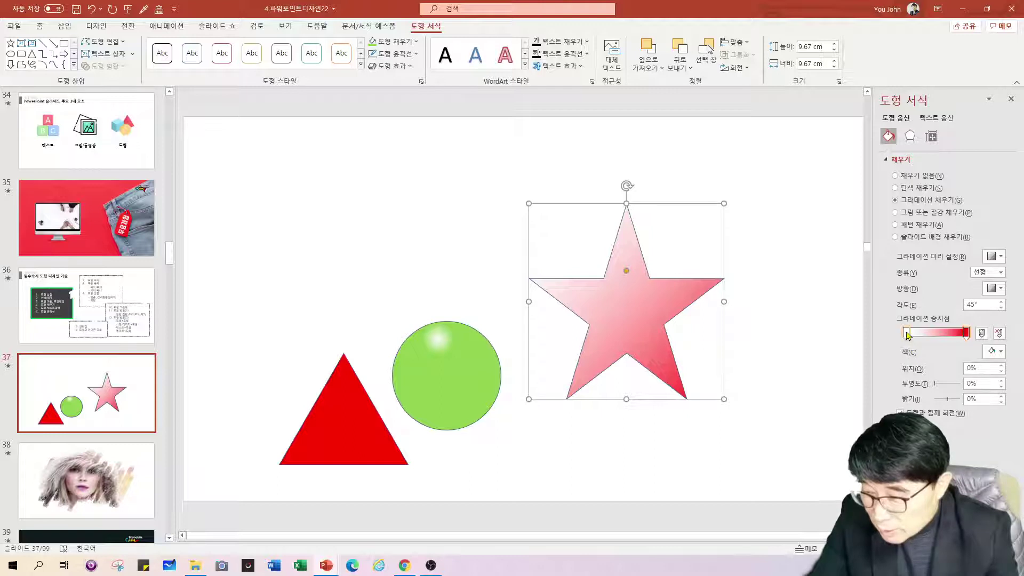
pyautogui.click(1000, 351)
pyautogui.click(954, 453)
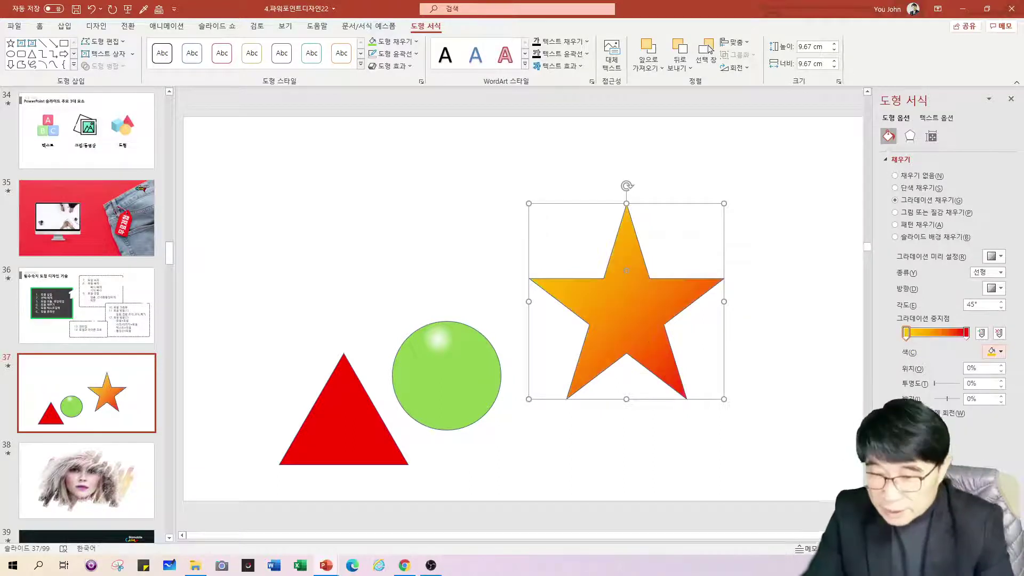
pyautogui.moveTo(907, 339)
pyautogui.mouseDown()
pyautogui.moveTo(964, 341)
pyautogui.moveTo(909, 335)
pyautogui.mouseUp()
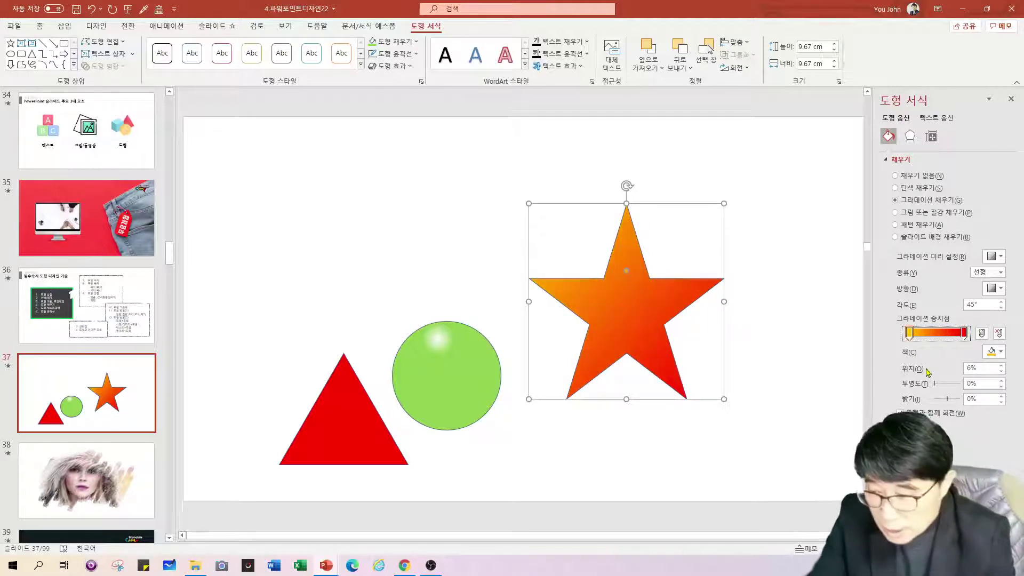
pyautogui.moveTo(910, 333); pyautogui.dragTo(954, 337)
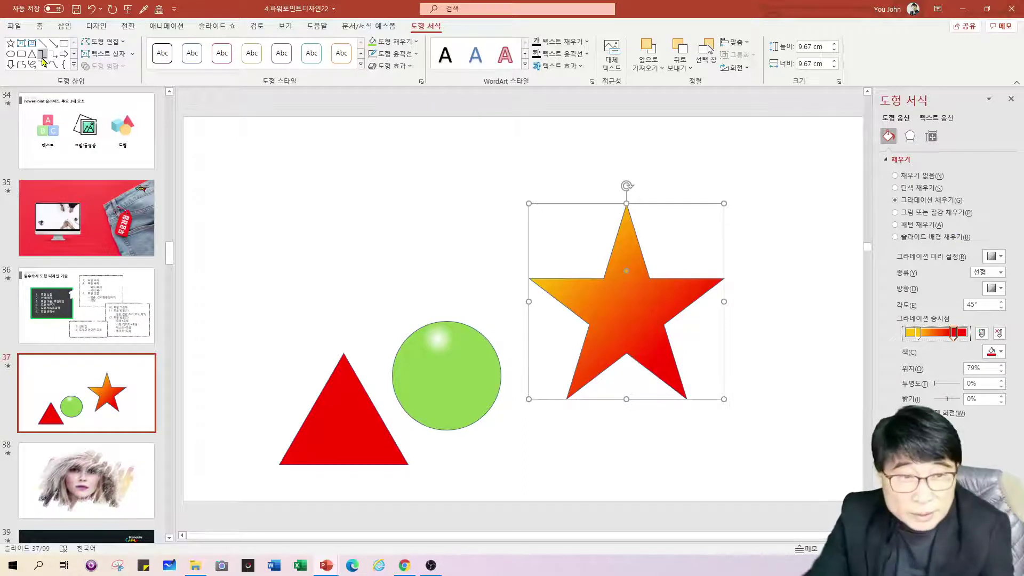
# - Draw a square of about 7.2 cm by 7.2 cm above the triangle and switch its fill to picture or texture
pyautogui.click(64, 43)
pyautogui.moveTo(260, 169)
pyautogui.mouseDown()
pyautogui.moveTo(402, 288)
pyautogui.moveTo(404, 309)
pyautogui.mouseUp()
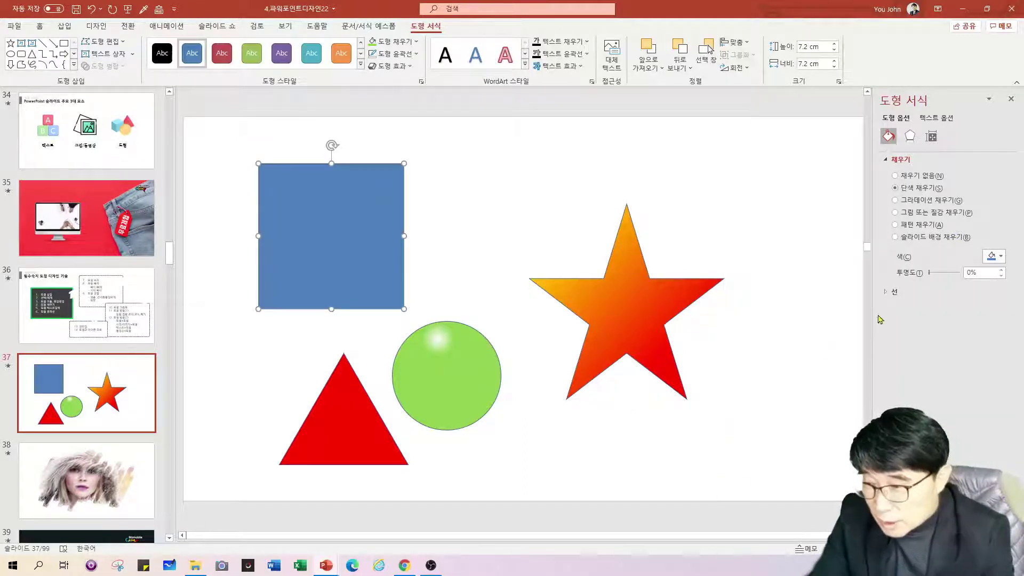
pyautogui.click(923, 214)
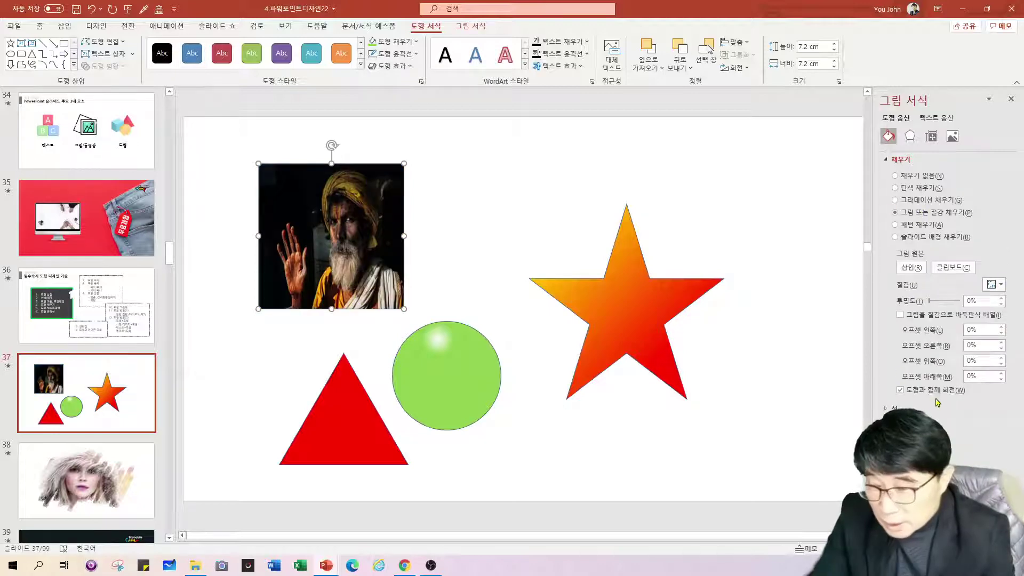
# - Try the grey granite texture and the pale blue-and-pink speckled texture as the new square's fill
pyautogui.click(994, 284)
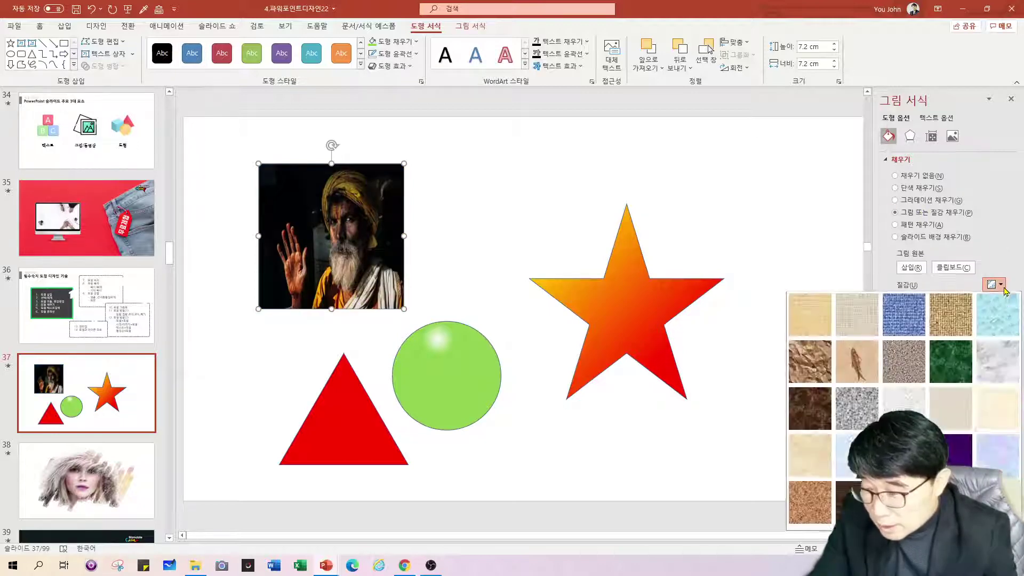
pyautogui.click(857, 409)
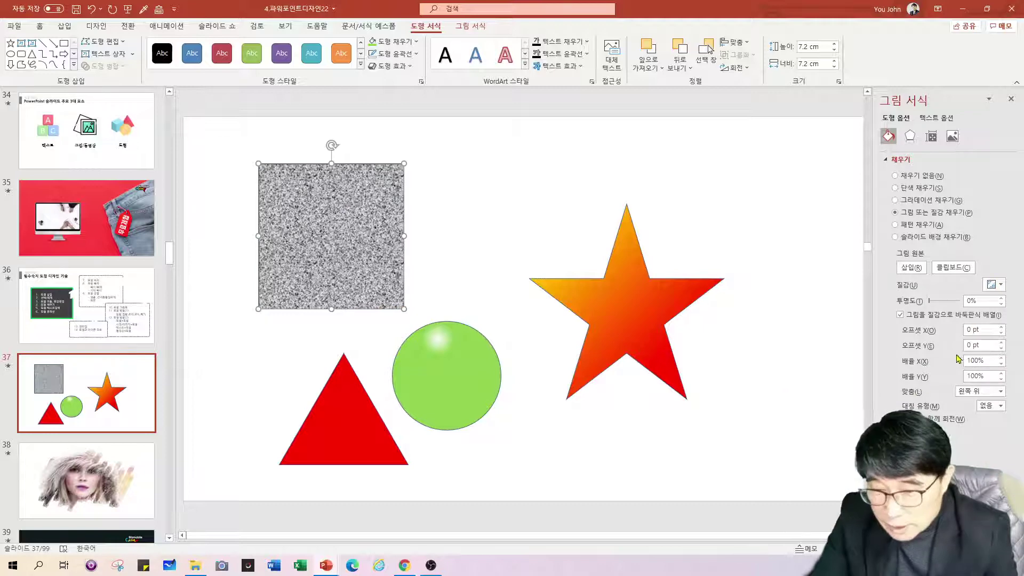
pyautogui.click(995, 284)
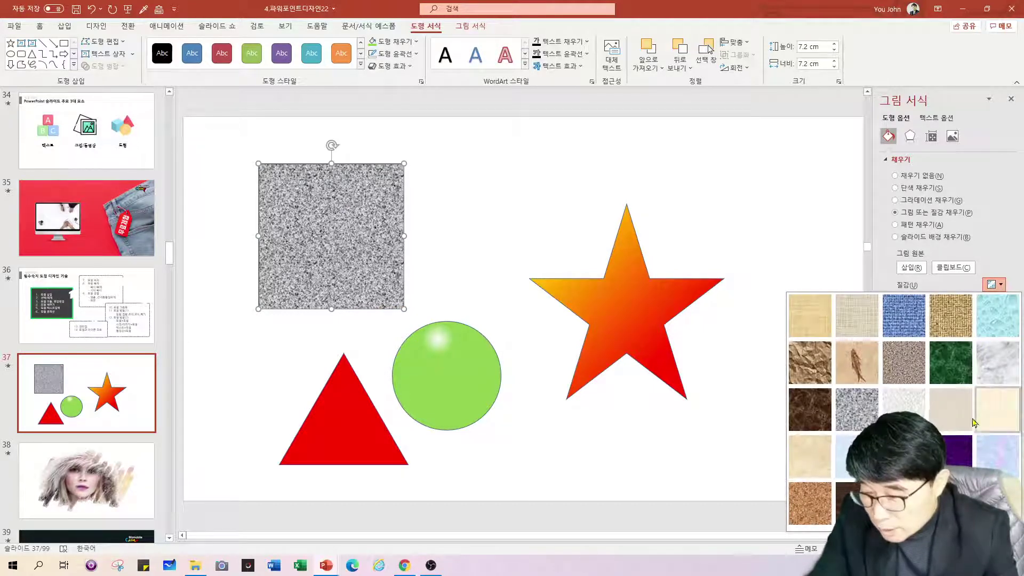
pyautogui.click(993, 456)
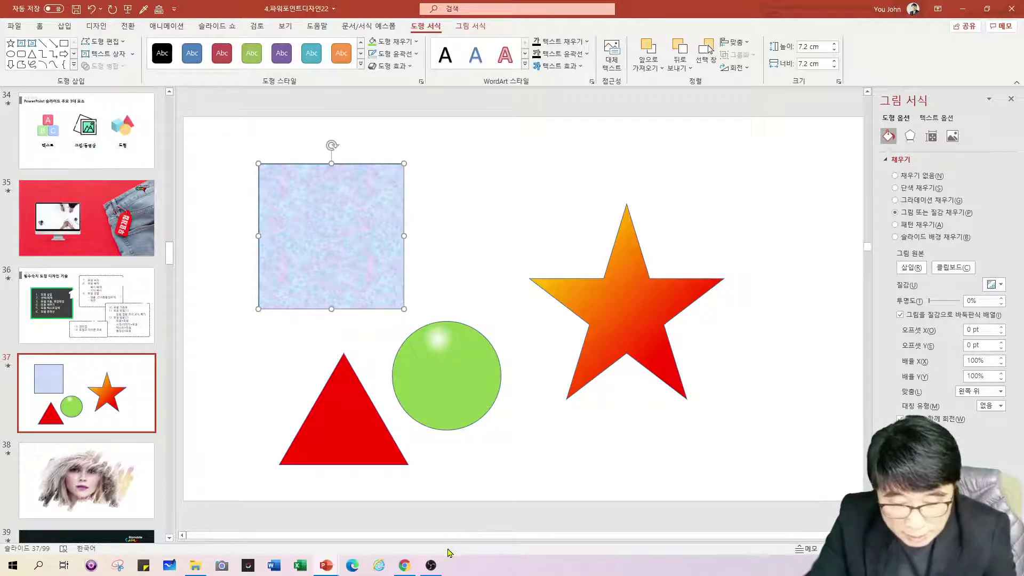
# - Switch to Chrome and browse the people photos on Pixabay, viewing the one of a couple embracing by the water
pyautogui.click(410, 570)
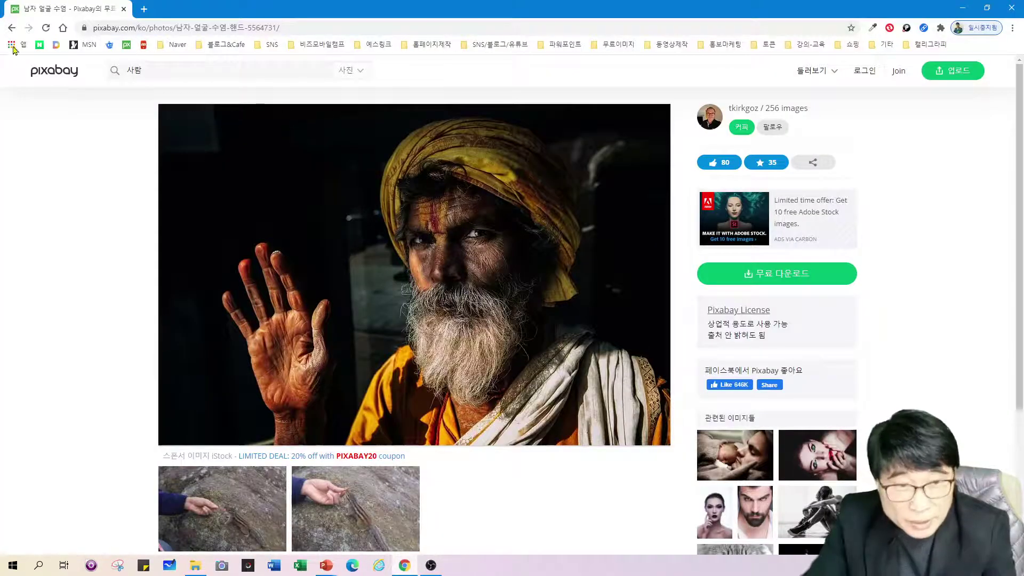
pyautogui.click(12, 27)
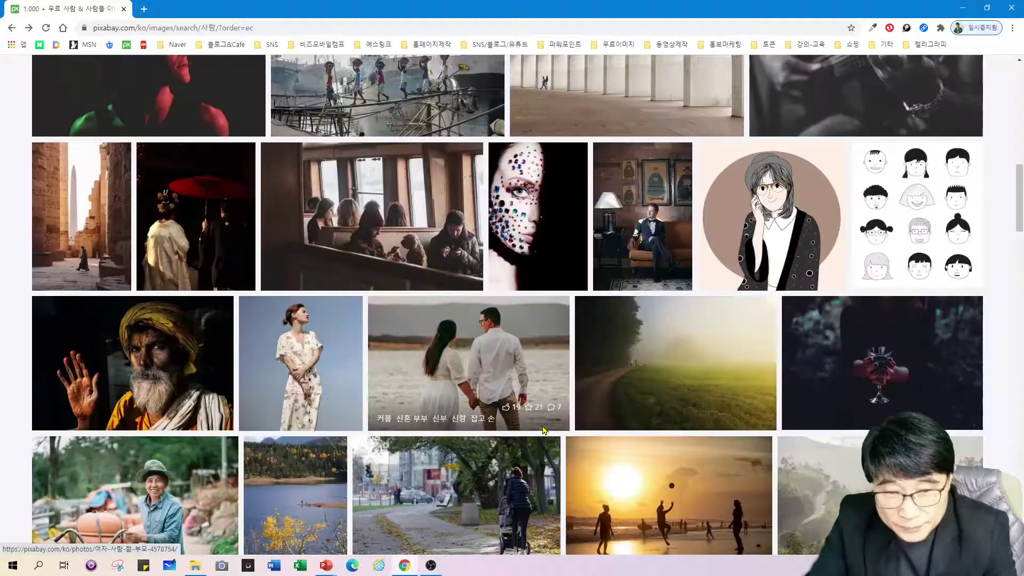
pyautogui.scroll(-4, 562, 405)
pyautogui.scroll(6, 556, 428)
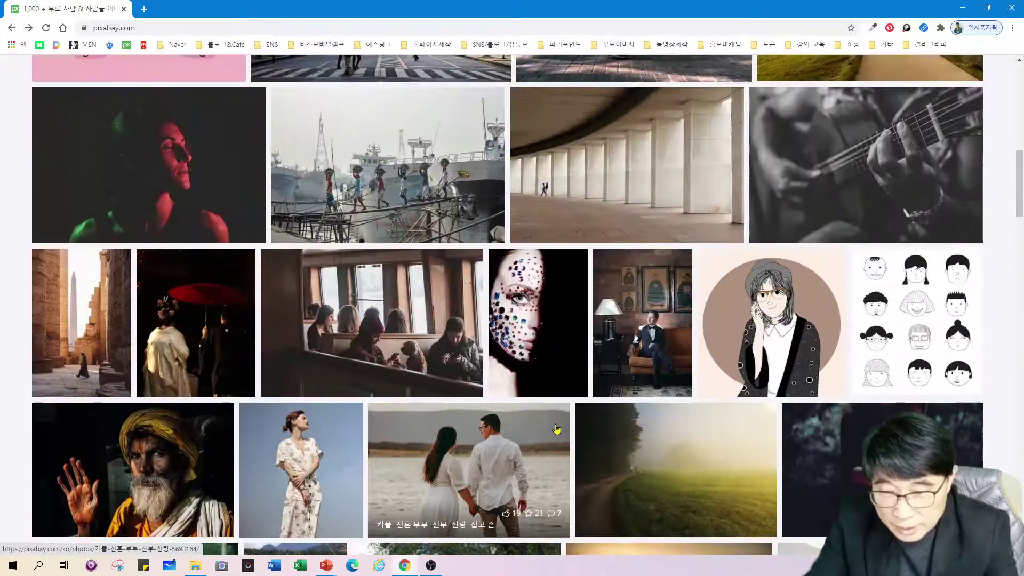
pyautogui.scroll(-10, 557, 428)
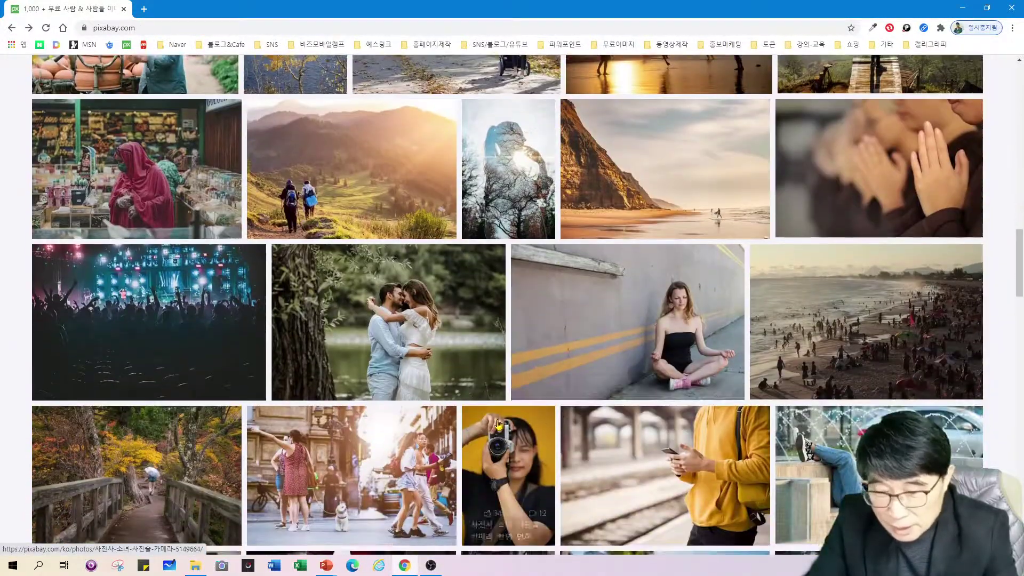
pyautogui.scroll(-2, 448, 178)
pyautogui.click(448, 178)
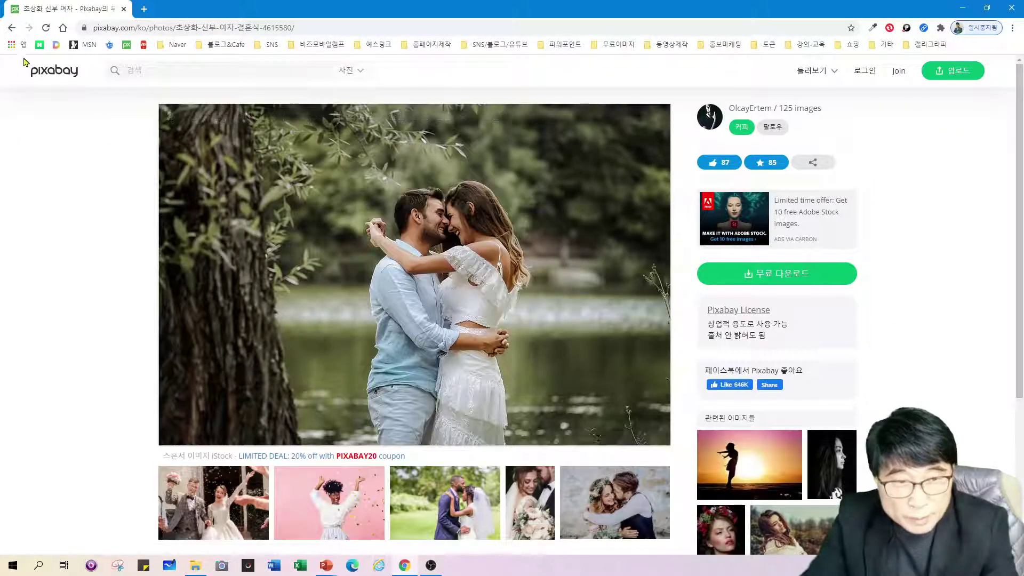
pyautogui.click(12, 27)
# - Copy the embracing couple photo from Pixabay and, back in PowerPoint, fill the square with the clipboard image
pyautogui.rightClick(383, 193)
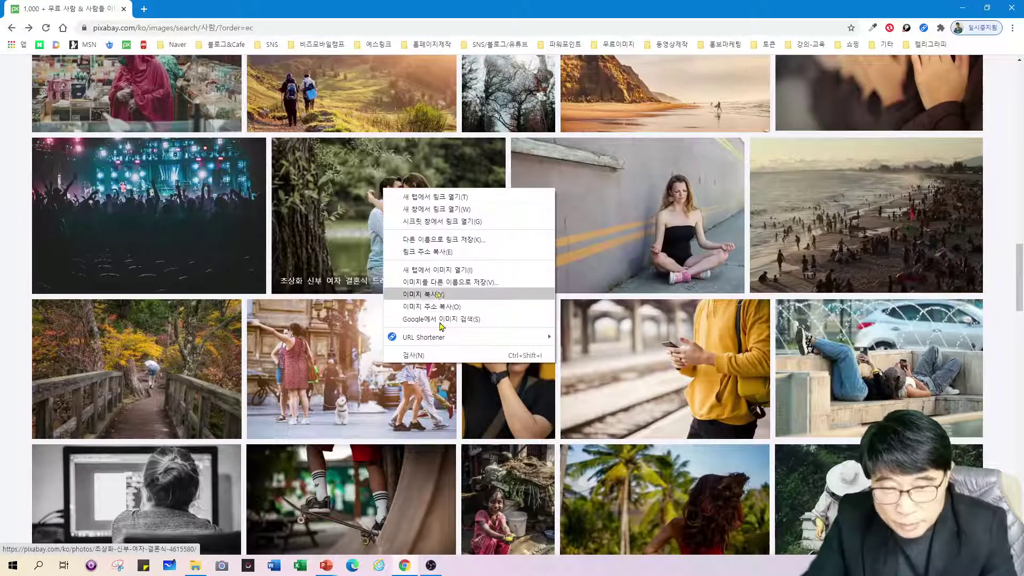
pyautogui.click(429, 293)
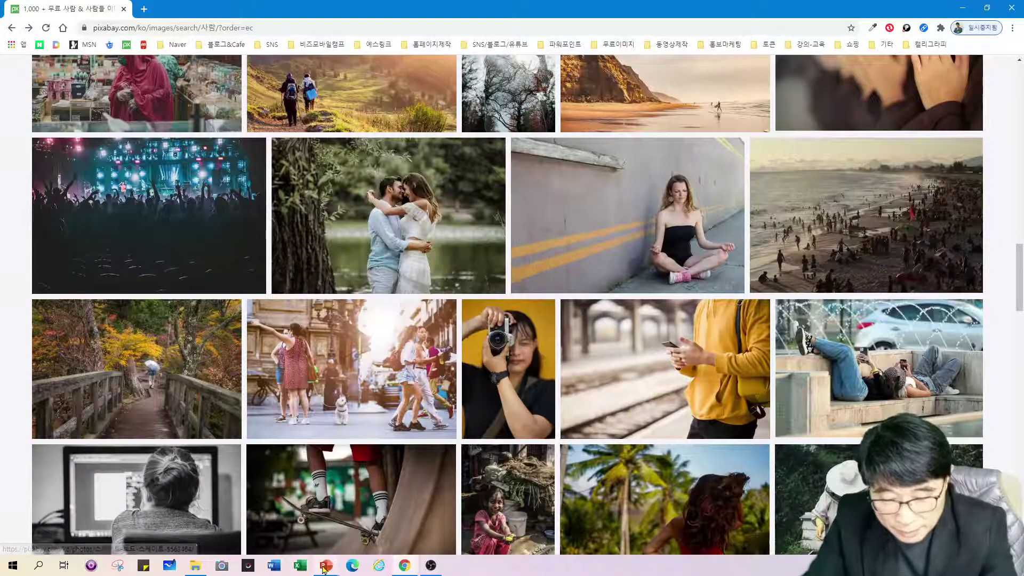
pyautogui.moveTo(326, 566)
pyautogui.click(286, 533)
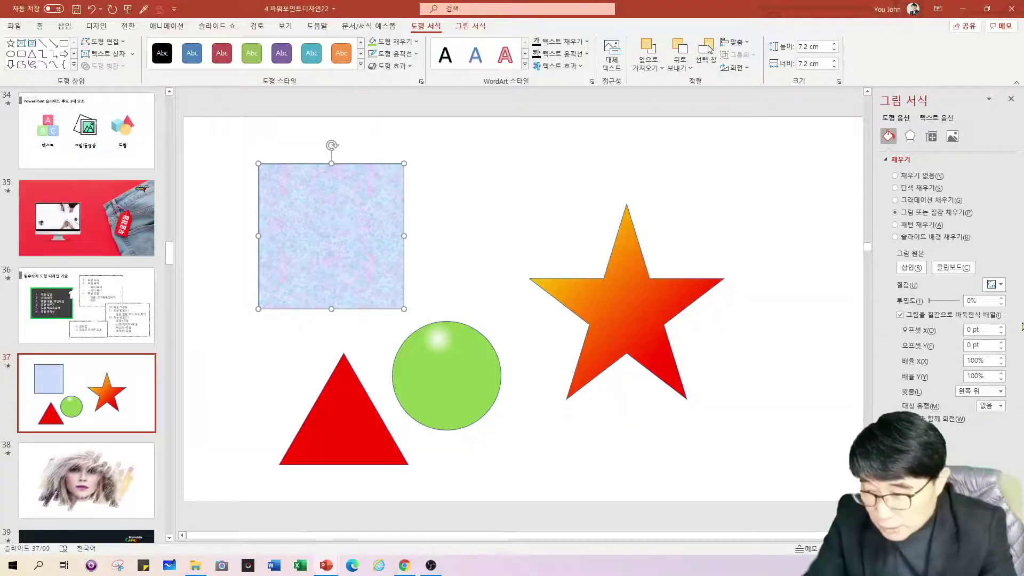
pyautogui.click(955, 268)
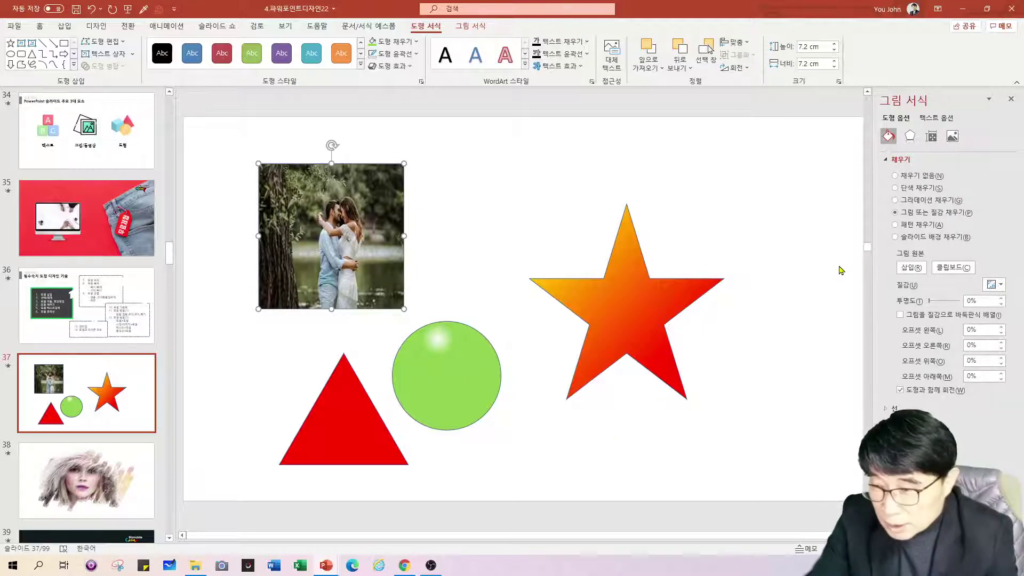
# - Switch the square to a pattern fill, trying diagonal stripes and the large grid, and finish with the small grid pattern
pyautogui.click(921, 227)
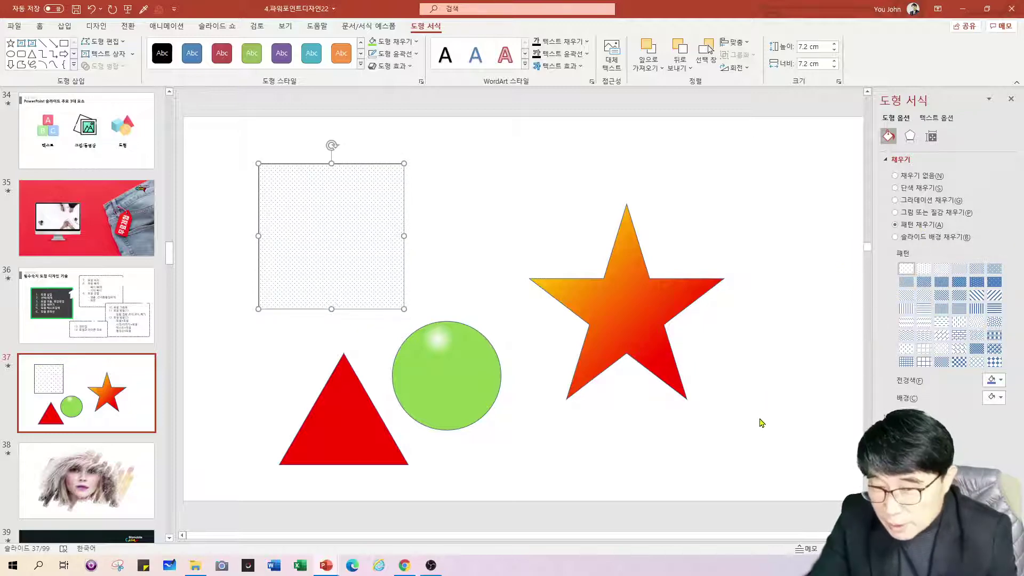
pyautogui.click(993, 295)
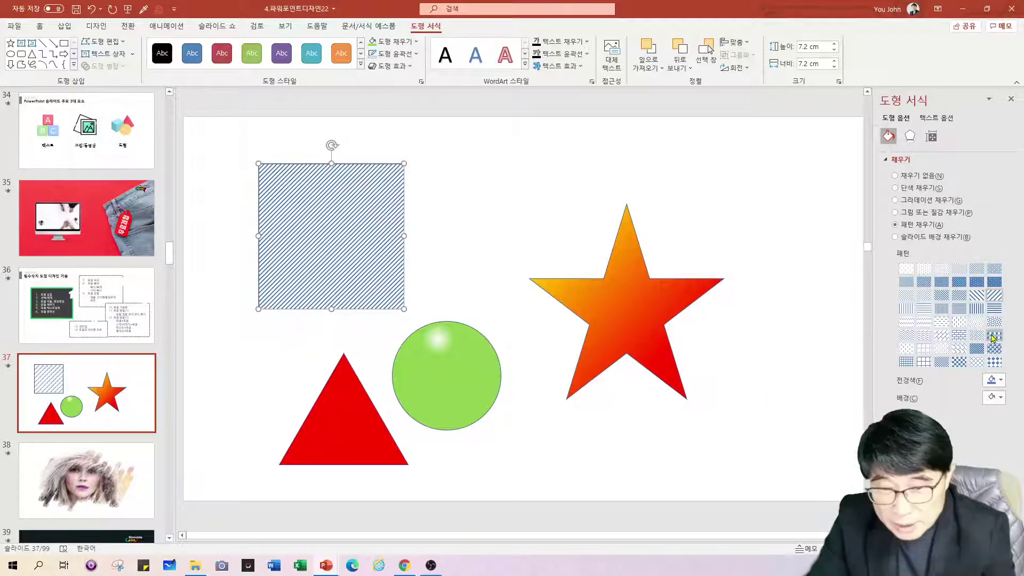
pyautogui.click(958, 323)
pyautogui.click(923, 361)
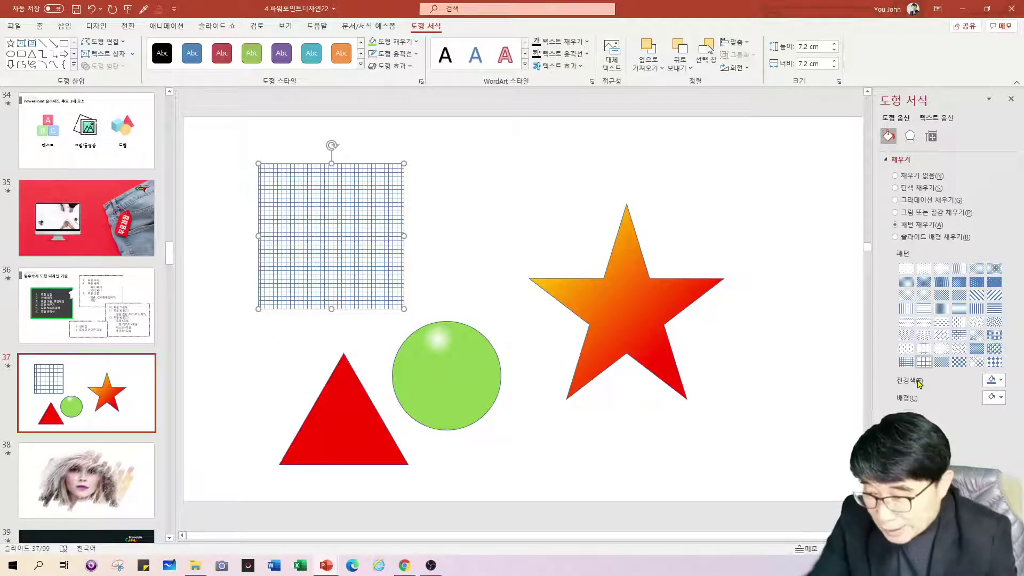
pyautogui.click(906, 362)
# - Try black and a pale tone as the grid pattern's foreground colour, then set the foreground to red
pyautogui.click(994, 380)
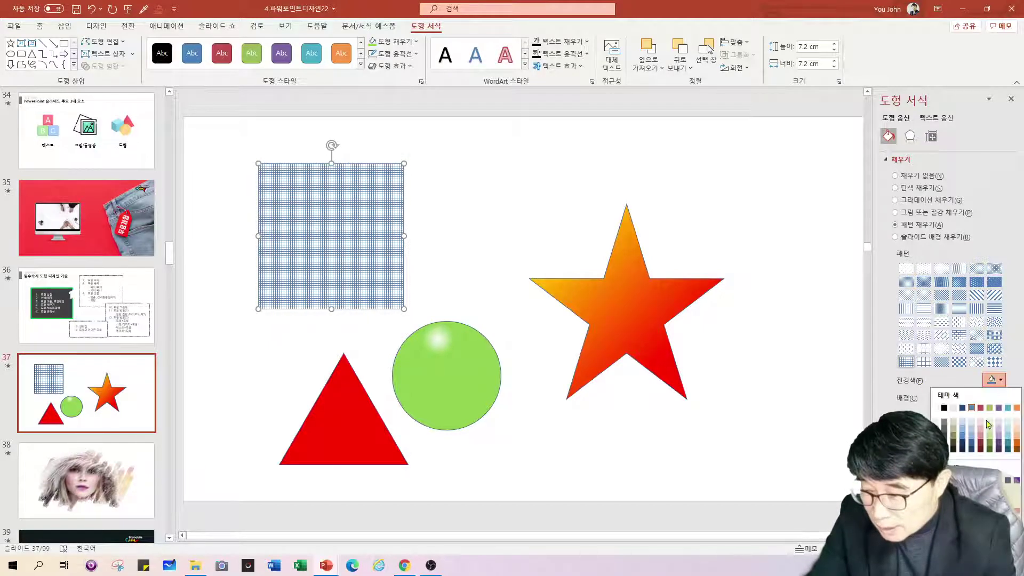
pyautogui.click(944, 408)
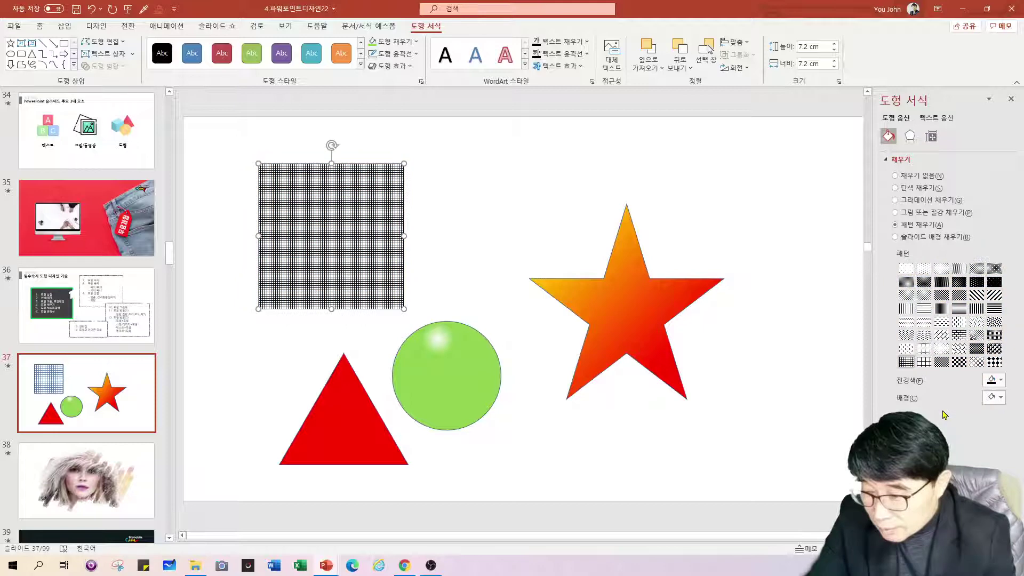
pyautogui.click(1001, 380)
pyautogui.click(935, 427)
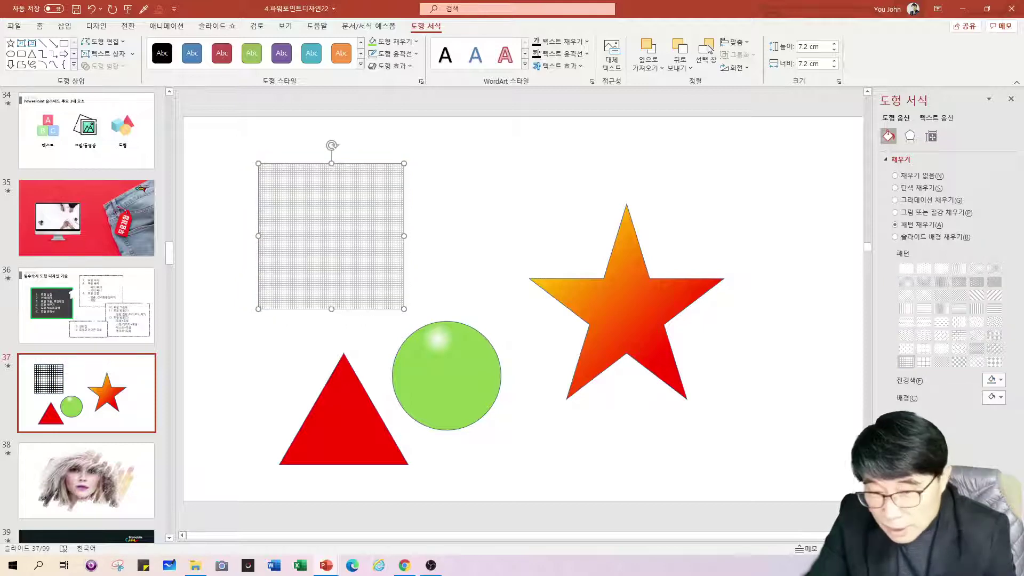
pyautogui.click(1000, 381)
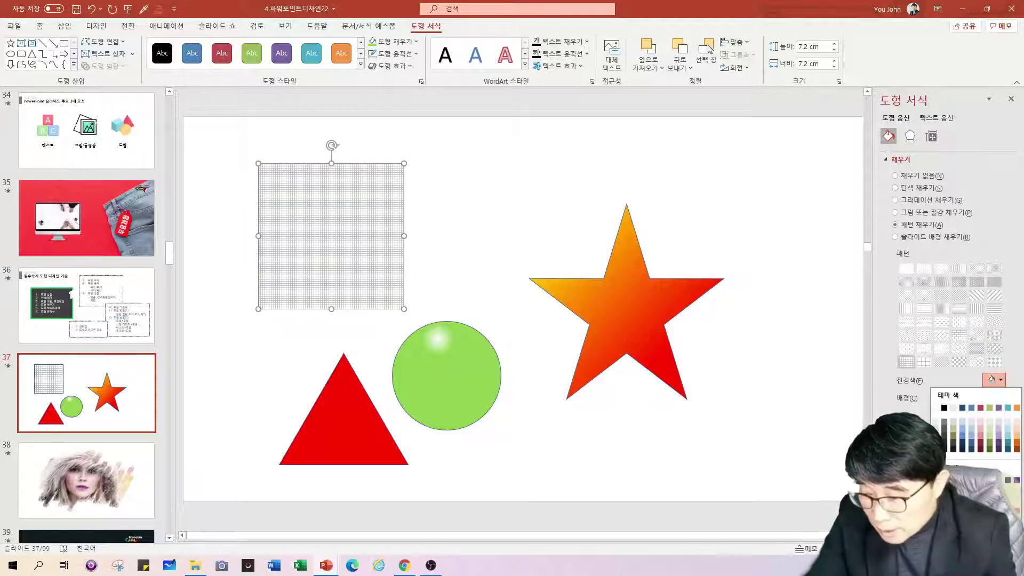
pyautogui.click(980, 408)
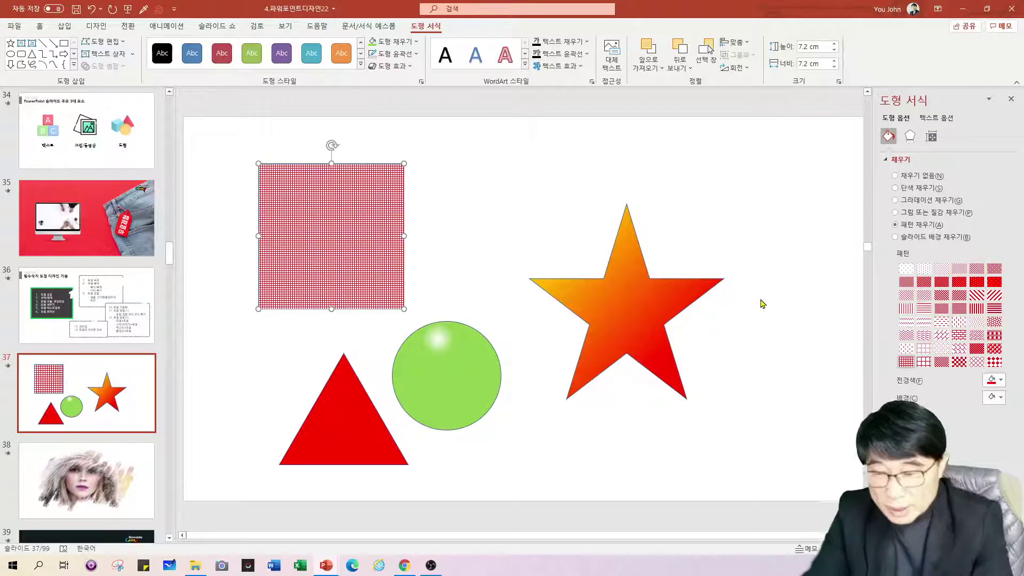
# - Set the pattern's background colour to aqua and change the square's pattern to the sparse dots, then deselect the square
pyautogui.click(1001, 397)
pyautogui.click(936, 358)
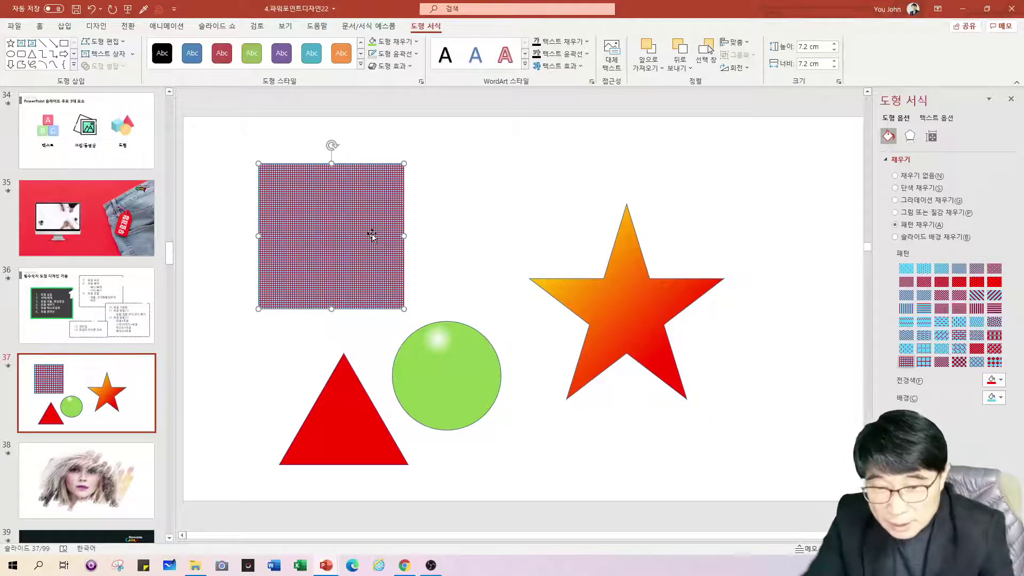
pyautogui.click(906, 268)
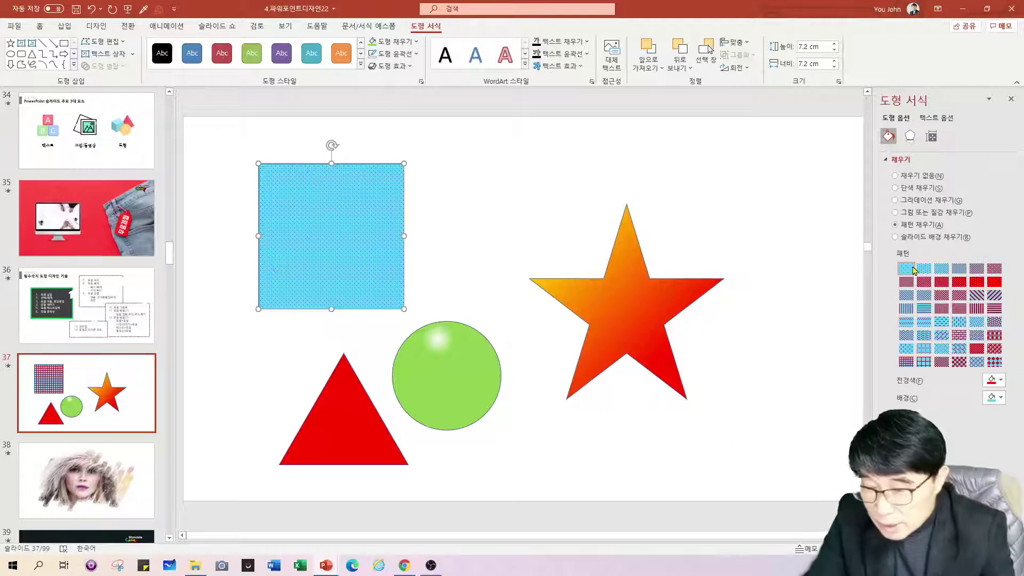
pyautogui.click(451, 180)
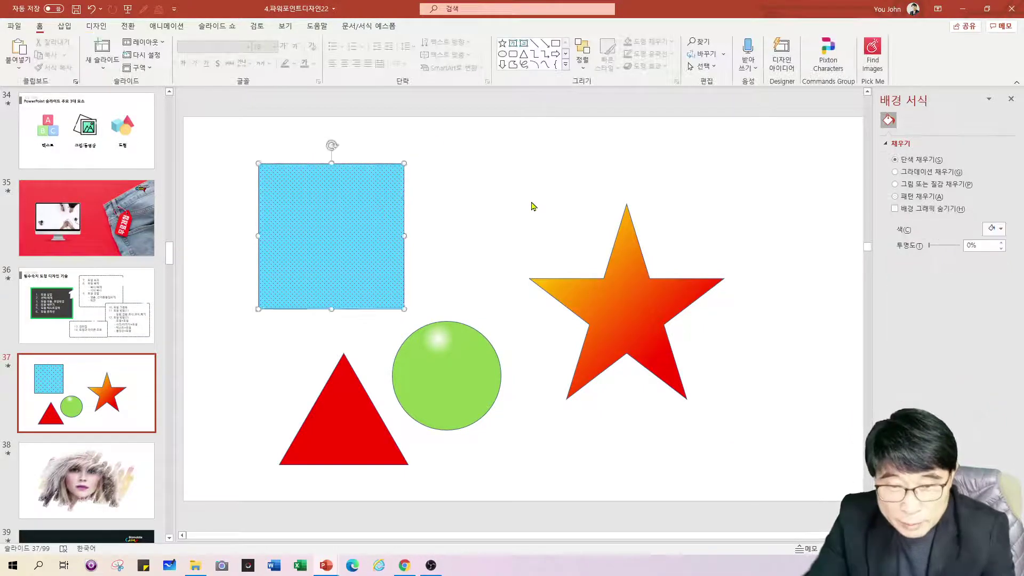
# - Try the slide background fill on the square, then return it to a pattern fill
pyautogui.click(291, 213)
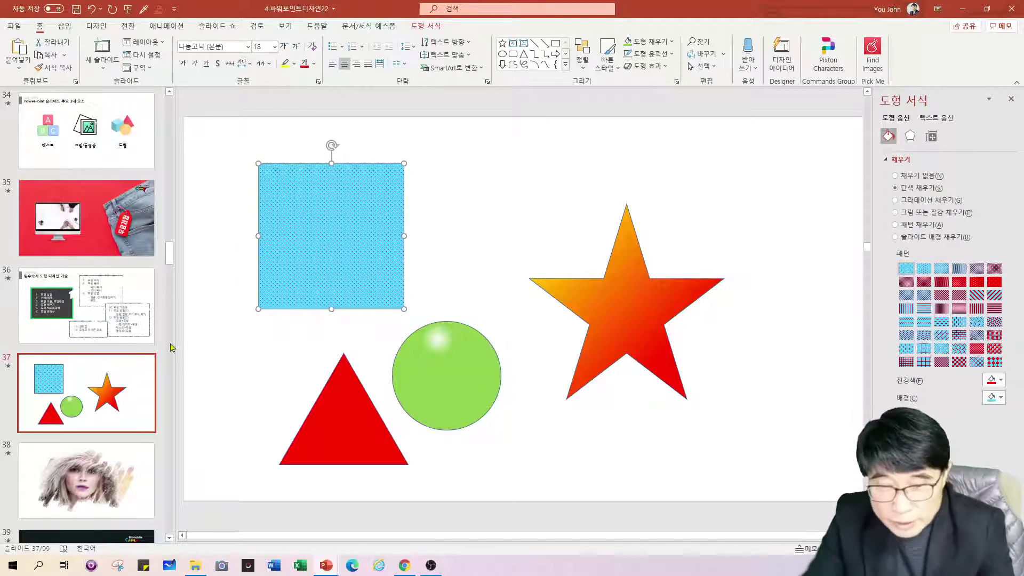
pyautogui.click(932, 239)
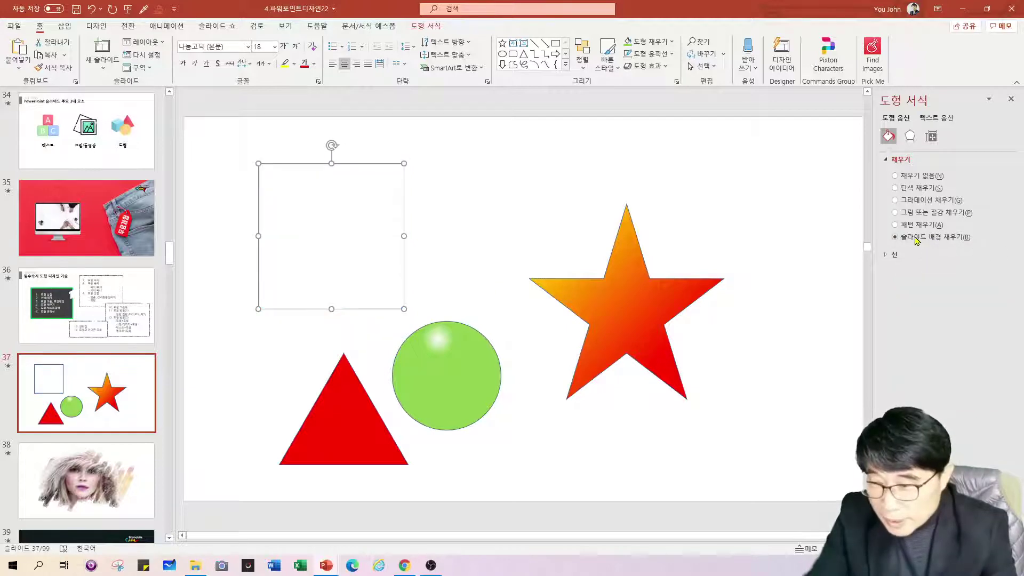
pyautogui.click(895, 225)
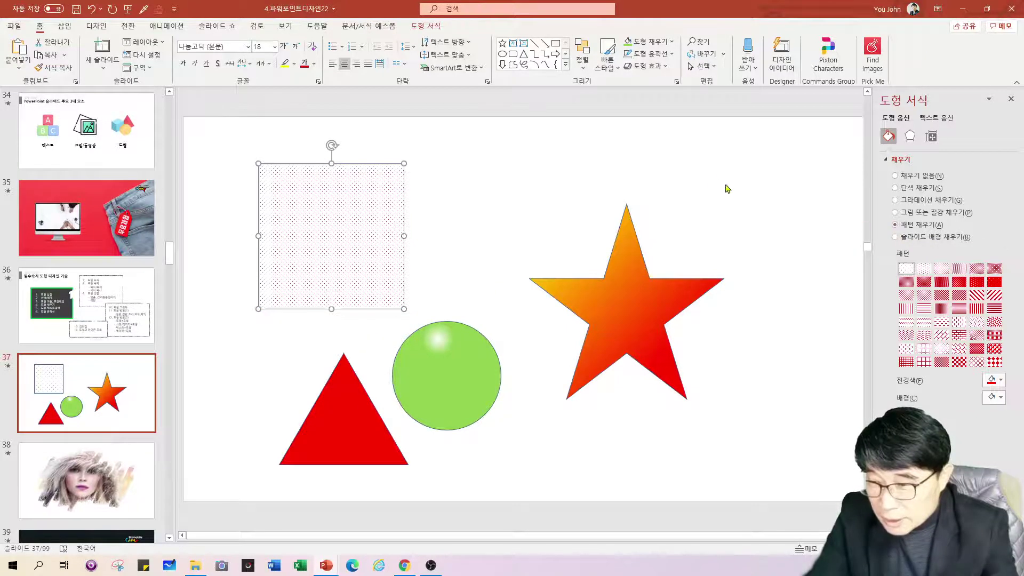
# - Open the background formatting options for the slide from an empty area of it
pyautogui.click(711, 178)
pyautogui.rightClick(712, 178)
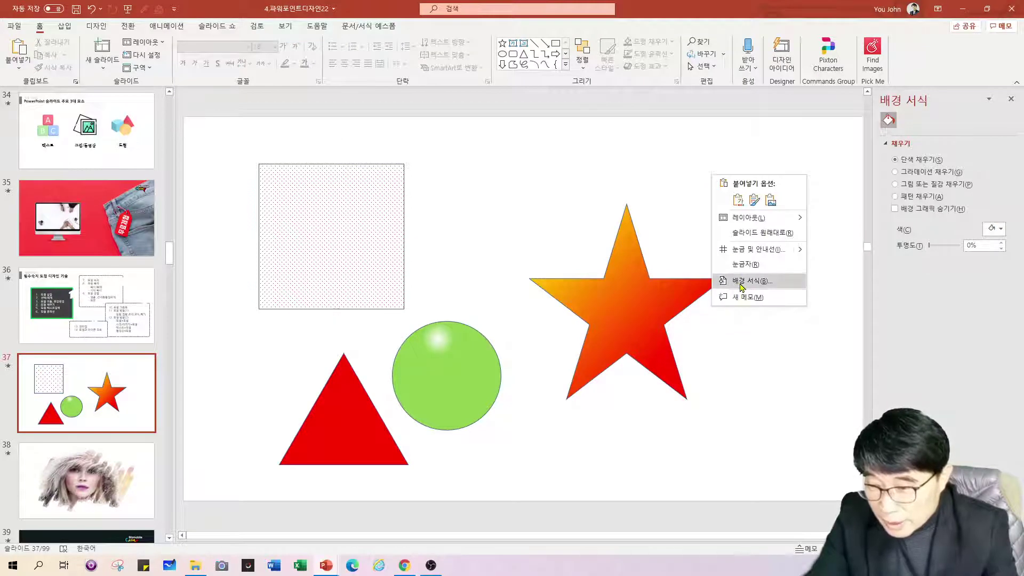